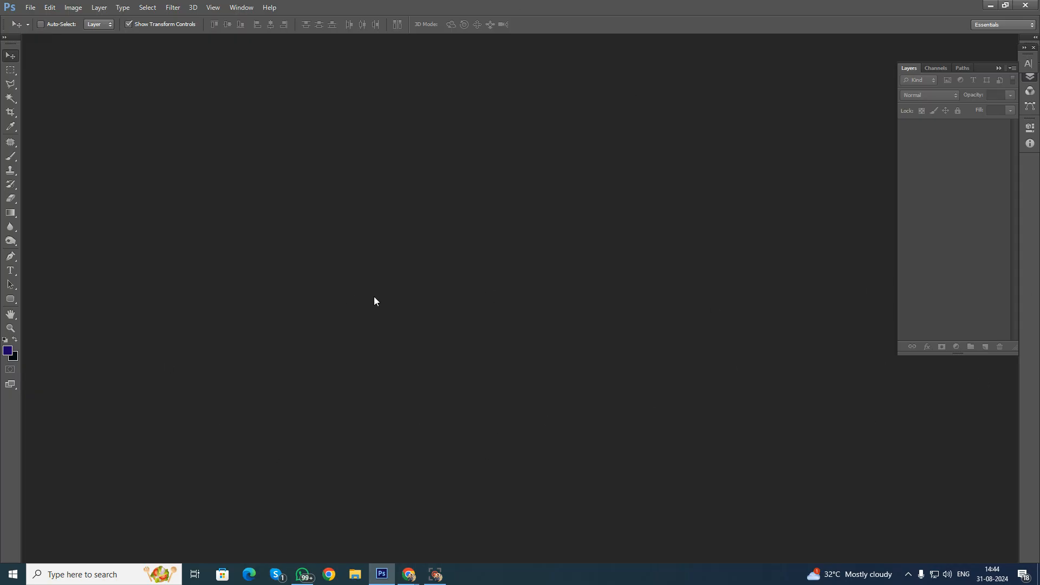
Collapse the Layers panel and open the settings for a new document.
click(999, 68)
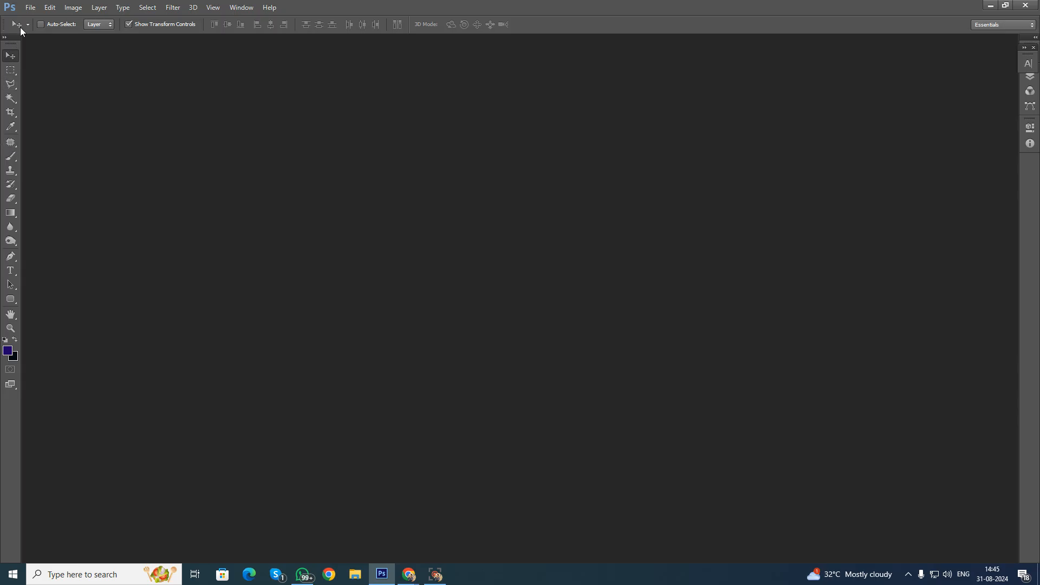
click(31, 8)
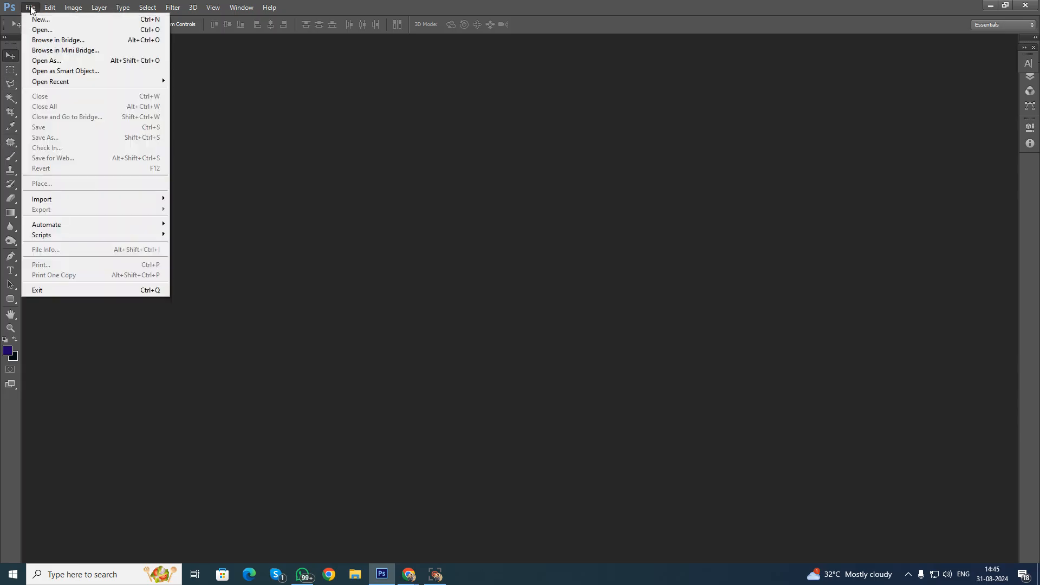
click(56, 22)
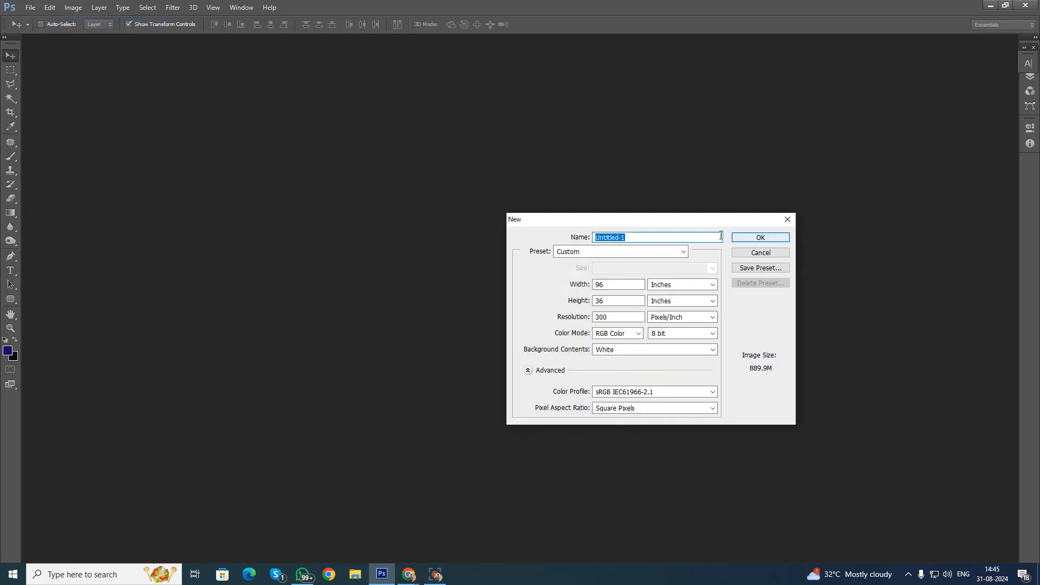
drag(693, 222, 493, 185)
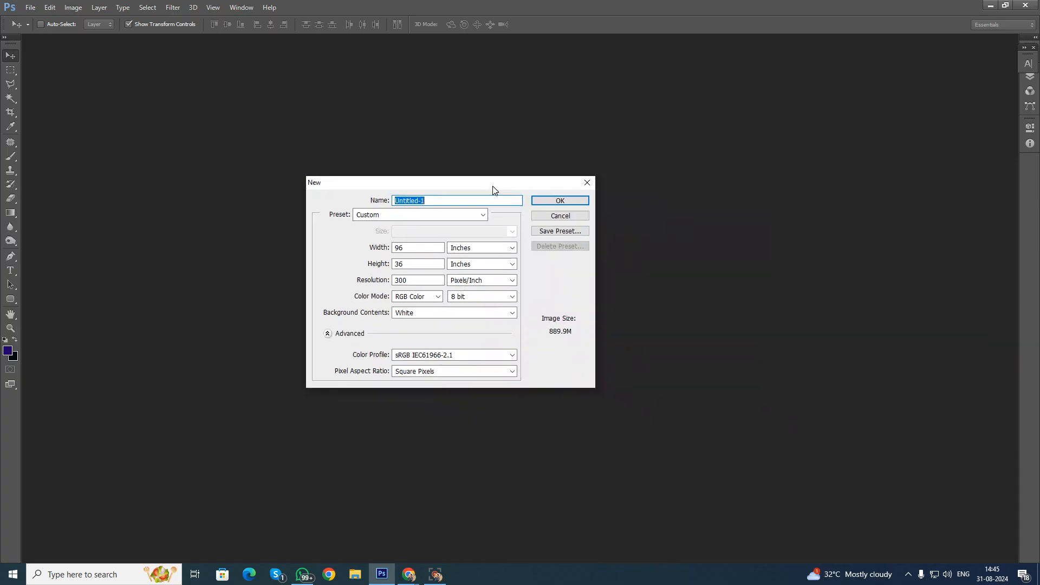
click(418, 216)
click(573, 284)
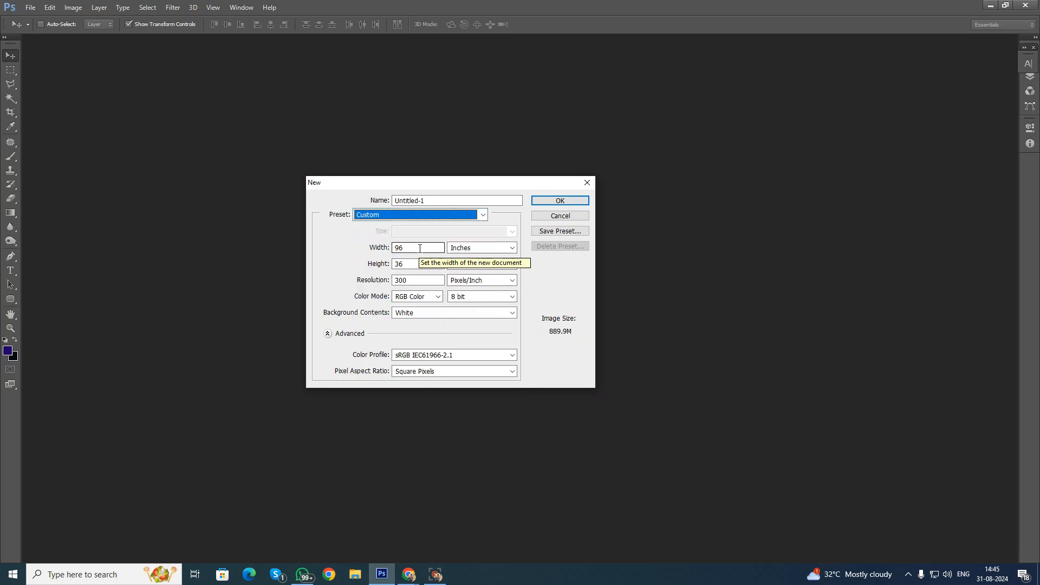
Examine the unit choices for the new document's width and height.
click(420, 248)
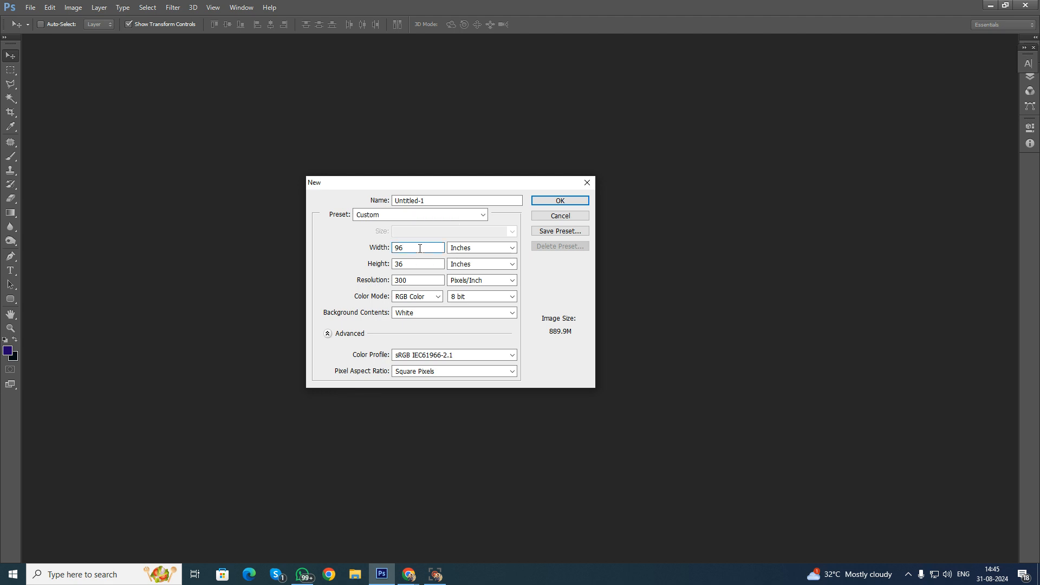
click(477, 251)
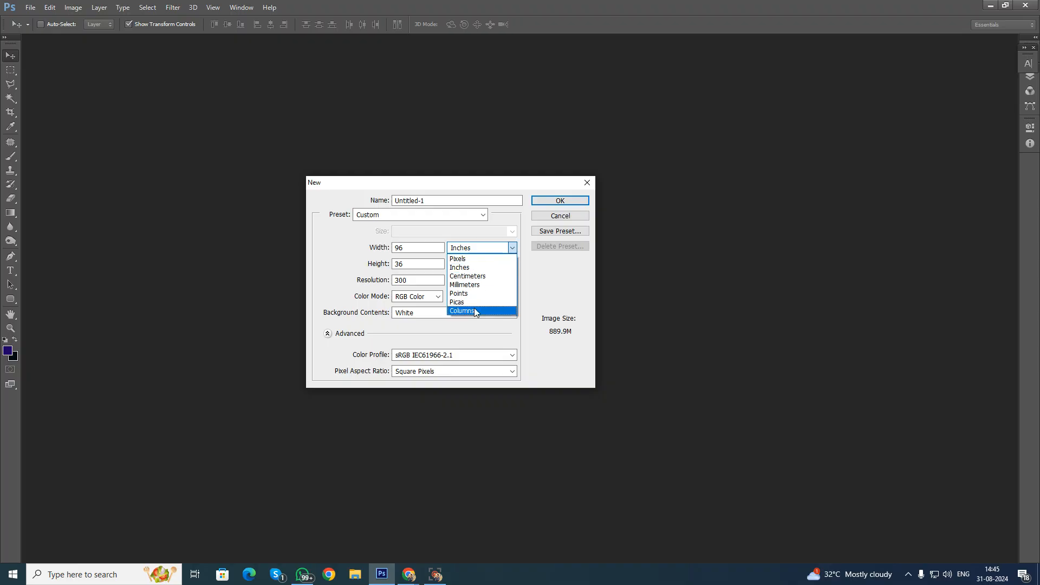
click(482, 267)
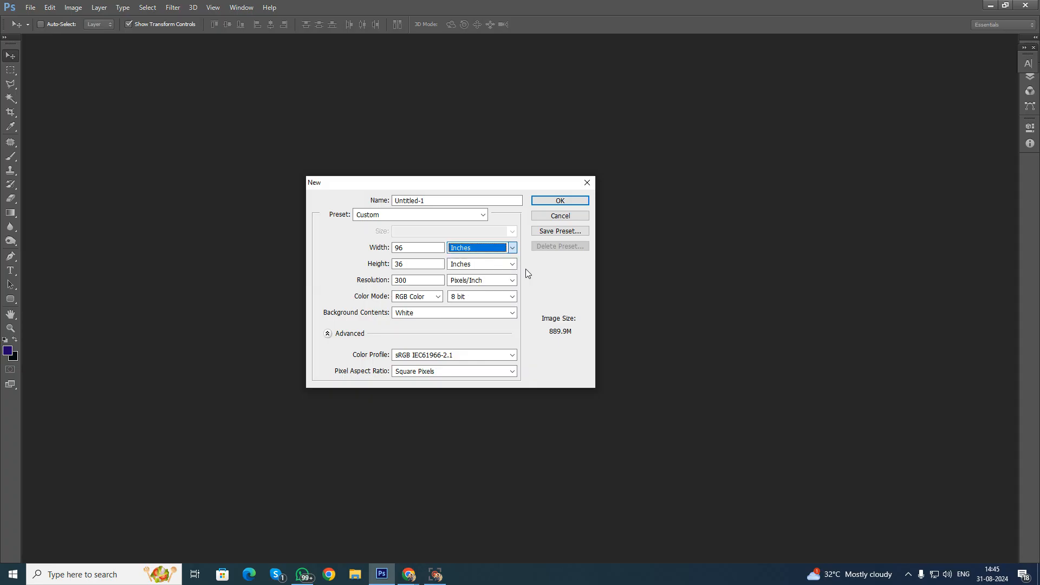
click(415, 265)
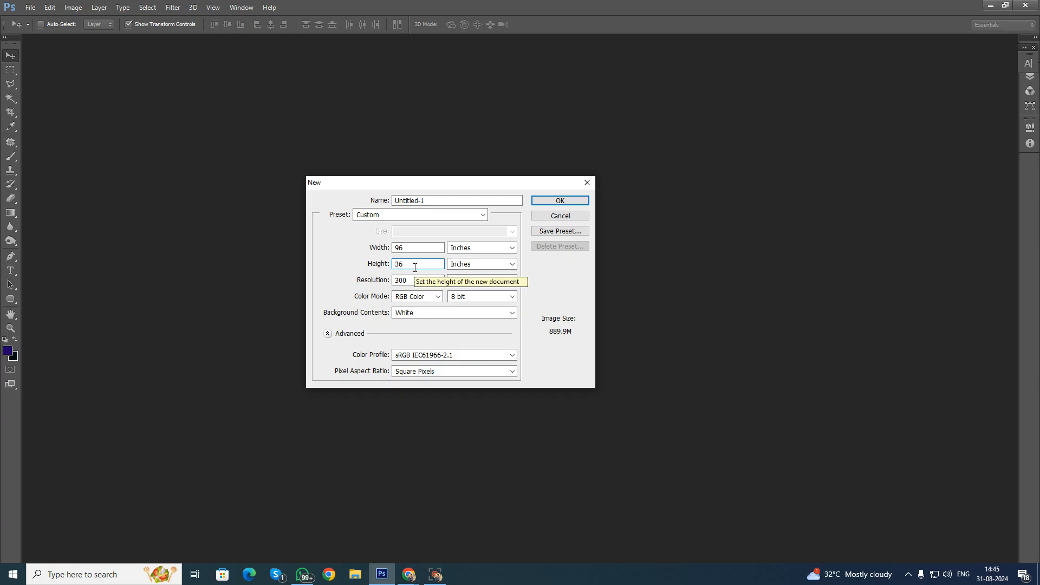
click(470, 265)
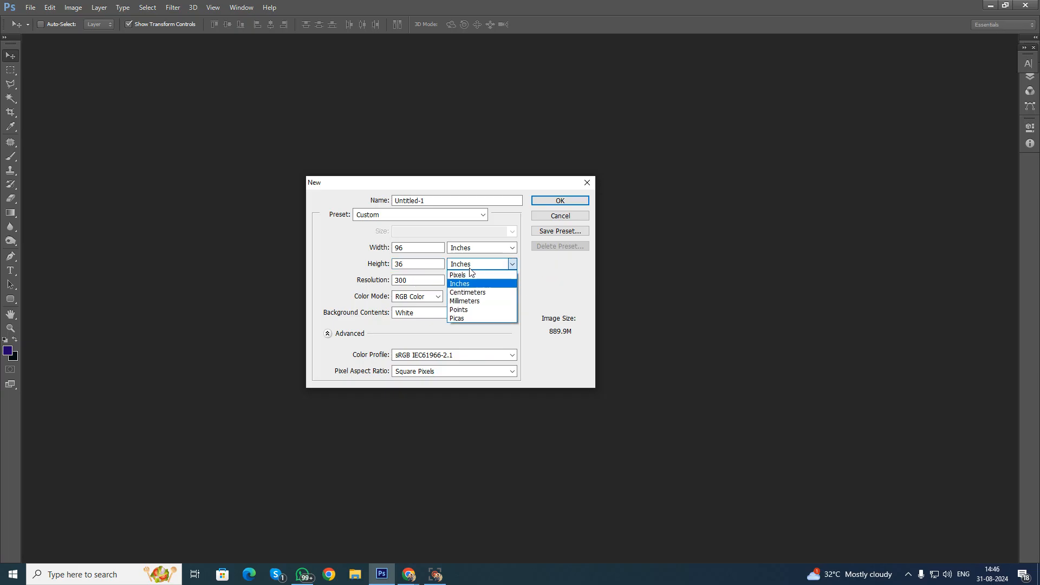
click(419, 248)
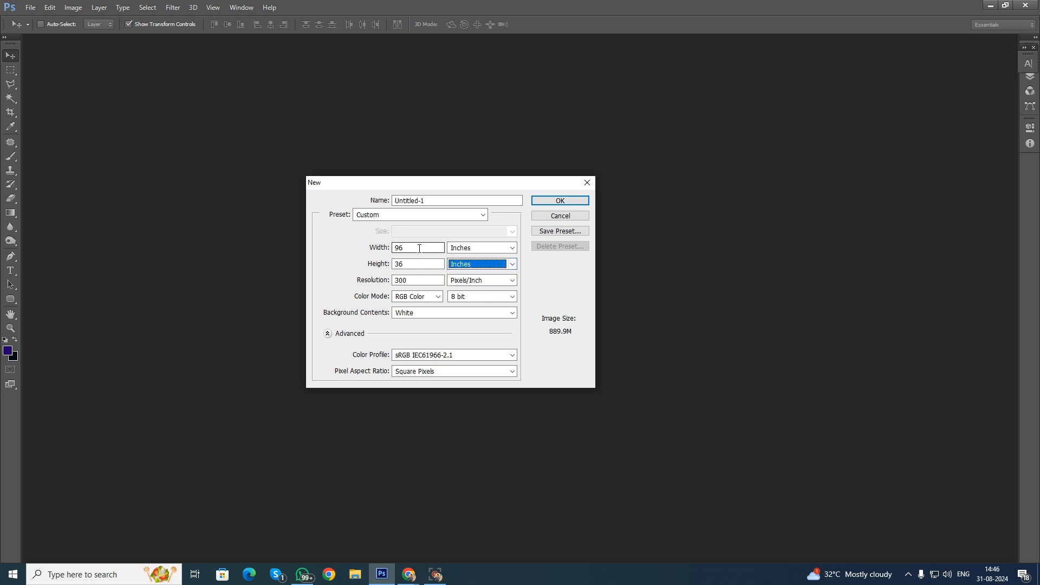
Set the new document's width to 72 inches.
double_click(420, 248)
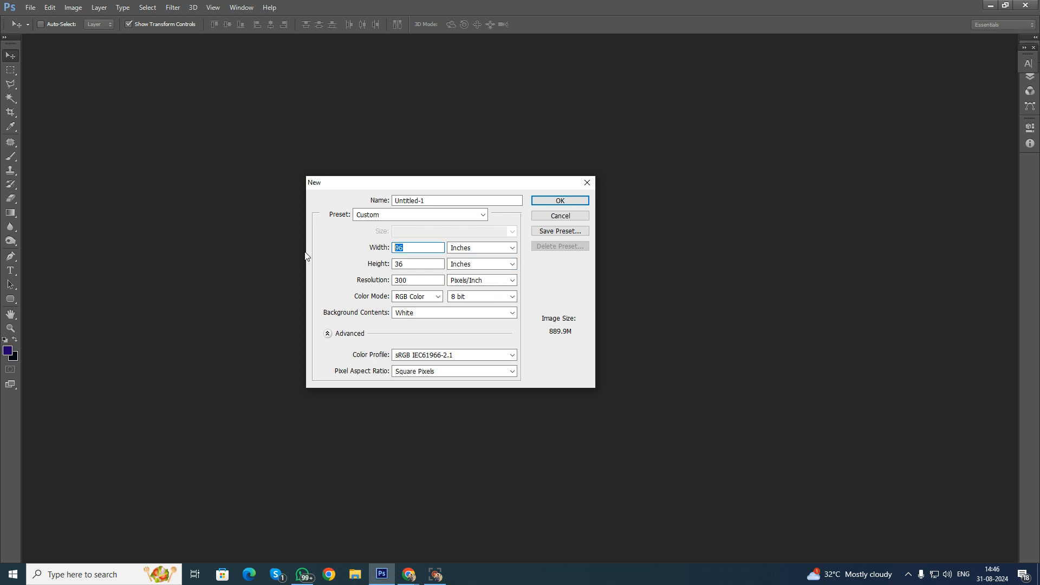
click(410, 251)
click(464, 249)
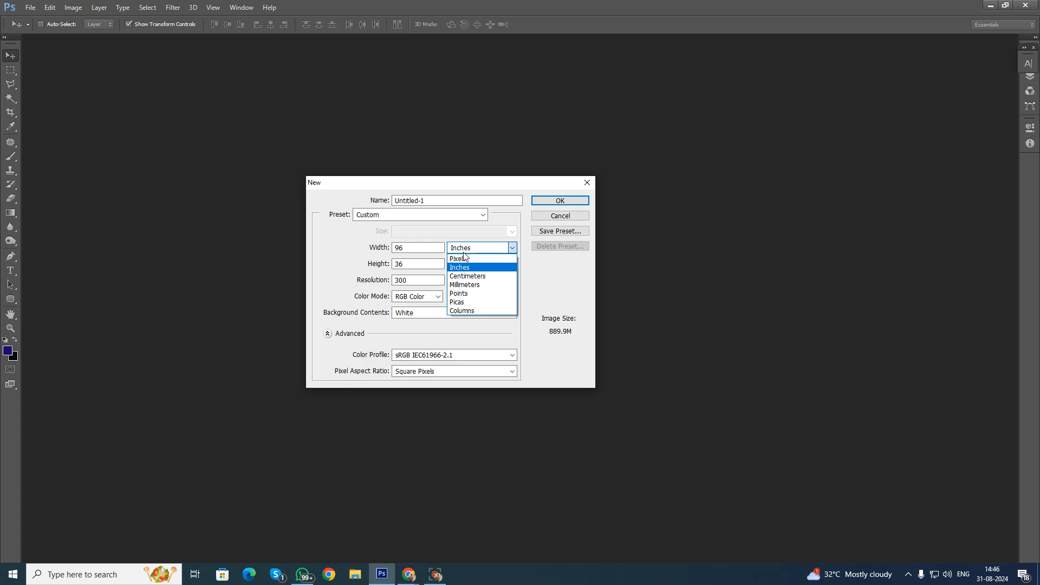
click(419, 251)
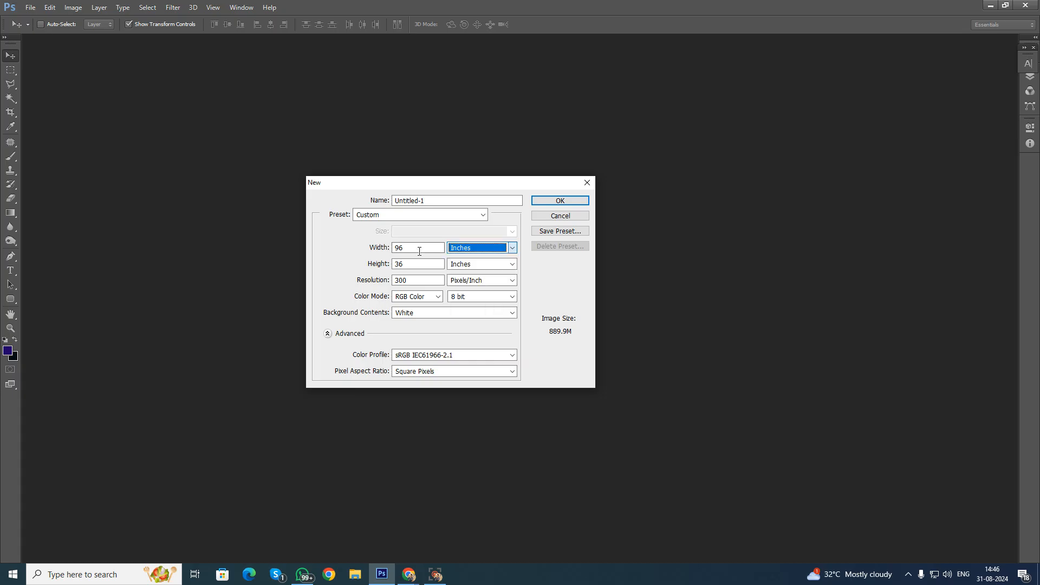
drag(411, 250, 341, 250)
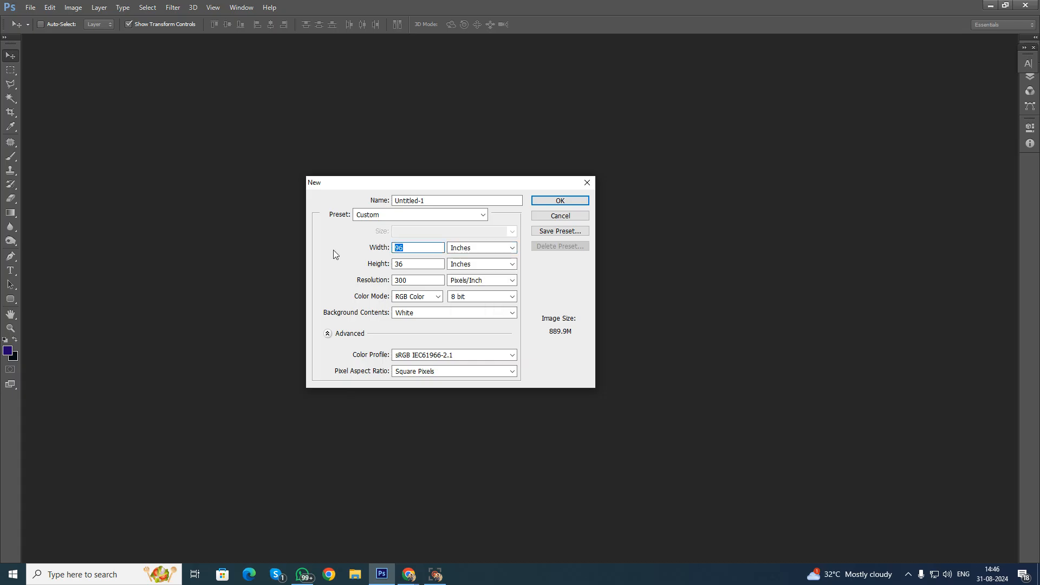
text(72)
key(Tab)
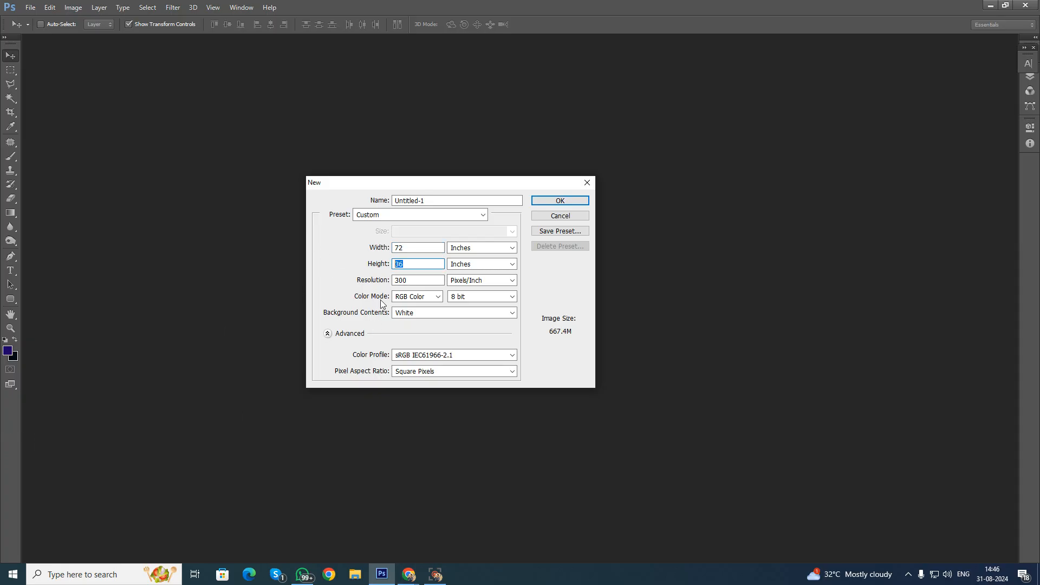
Review the new document's height, its unit choices and the resolution setting.
click(415, 248)
click(409, 265)
click(469, 265)
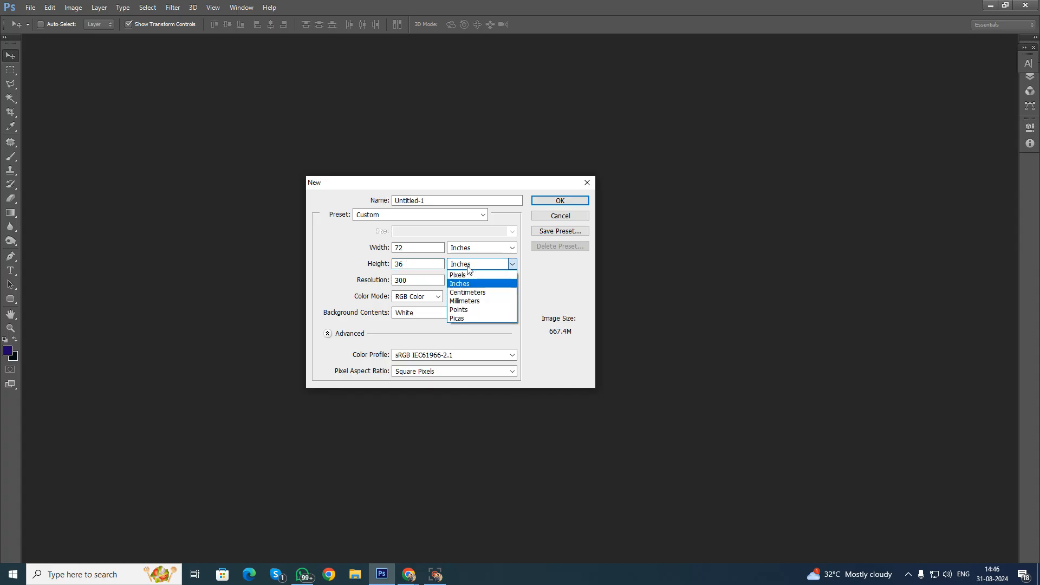
click(469, 269)
click(469, 267)
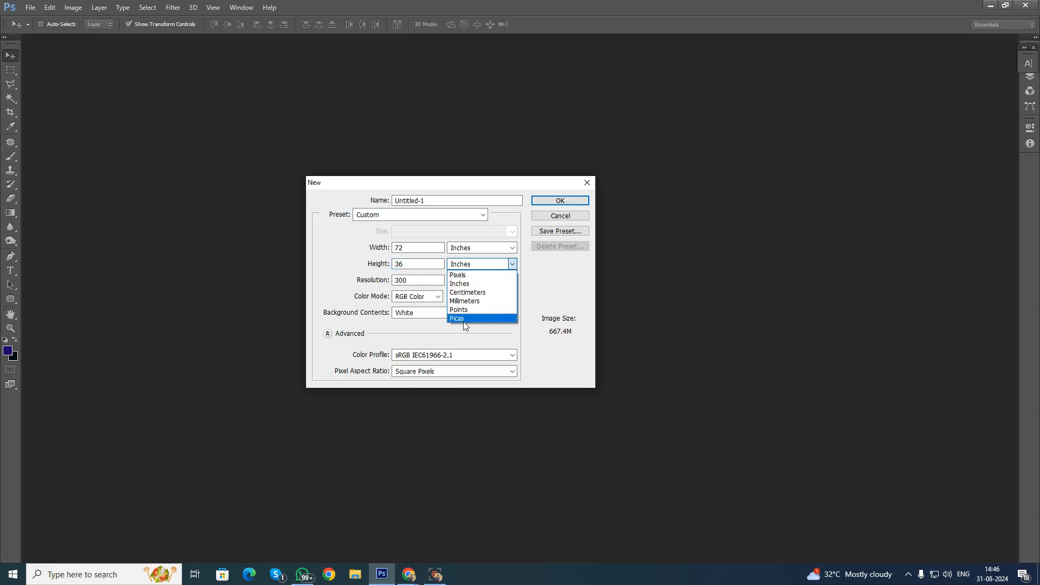
click(409, 263)
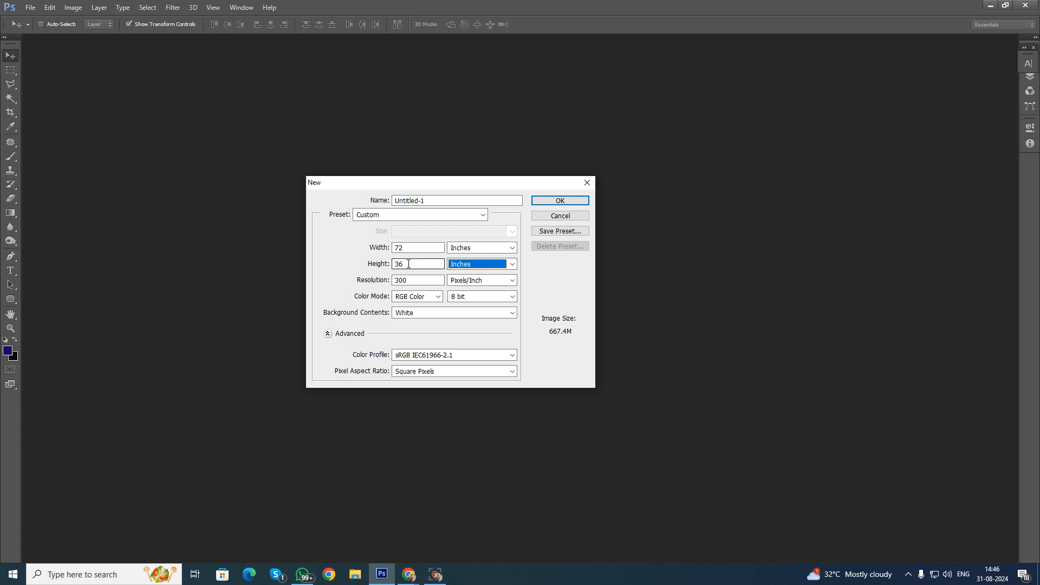
click(409, 263)
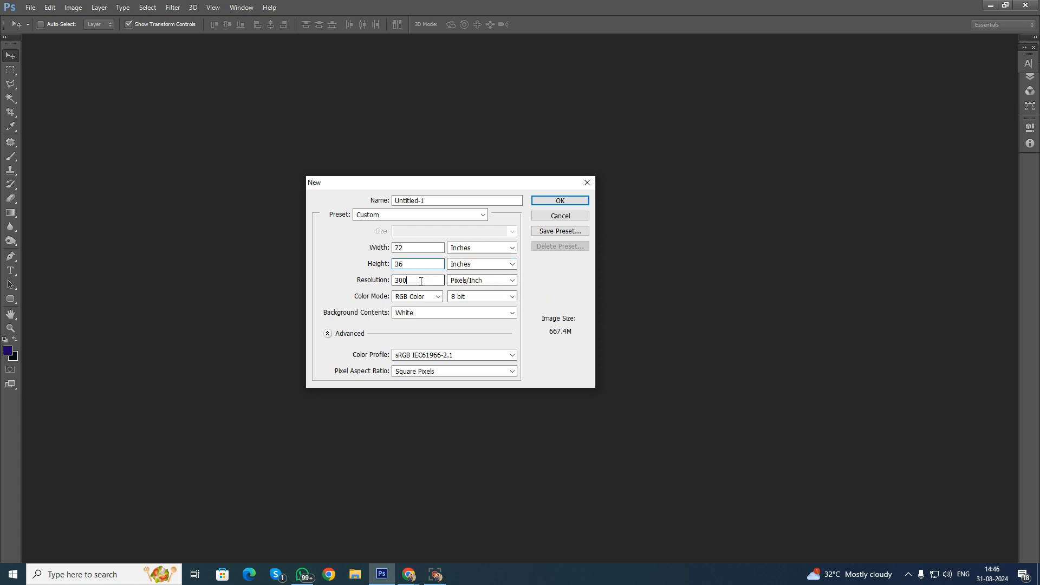
click(420, 281)
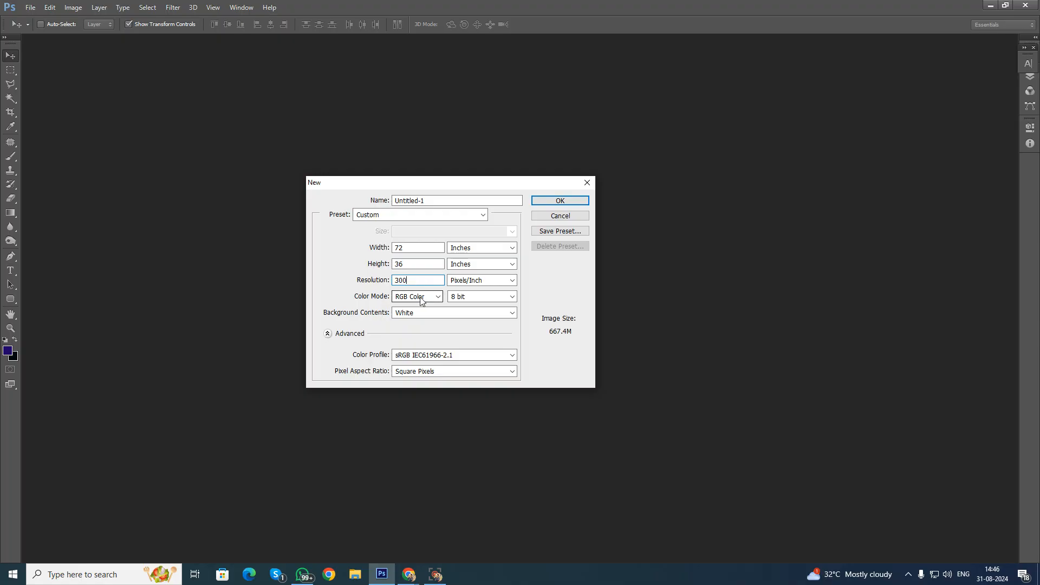
Switch the new document's color mode to CMYK Color.
click(422, 301)
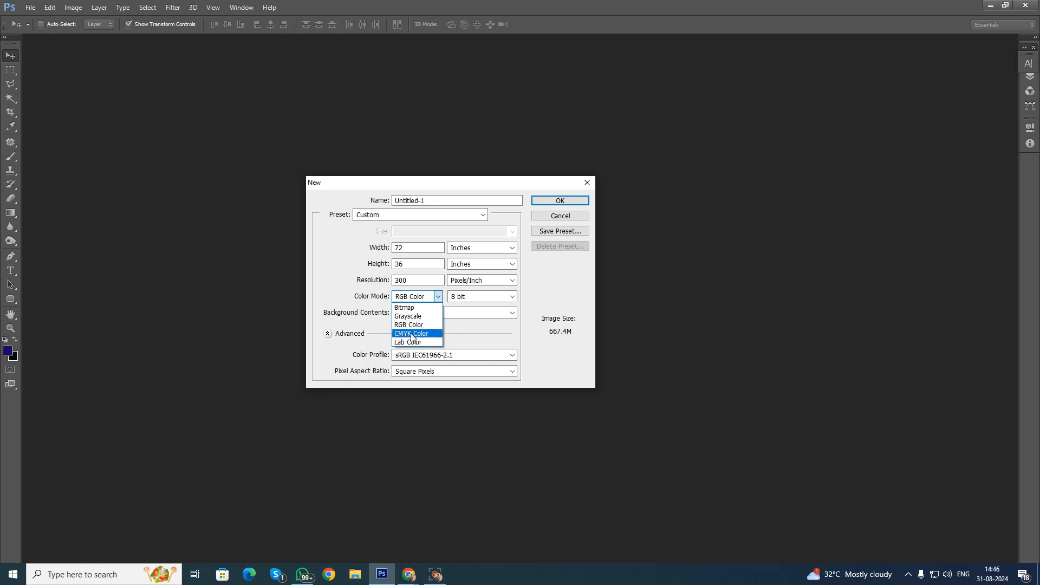
click(410, 299)
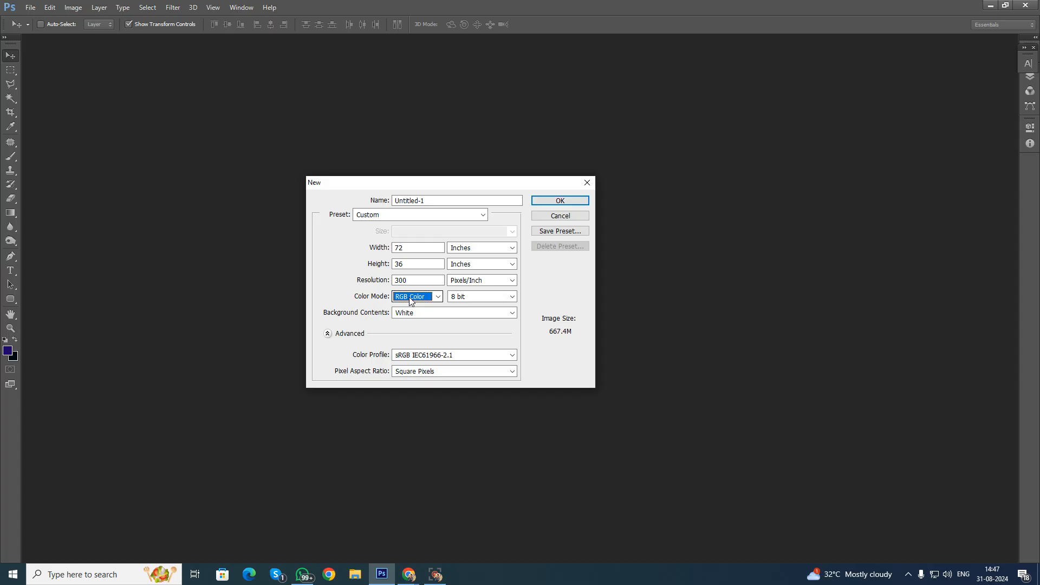
click(410, 299)
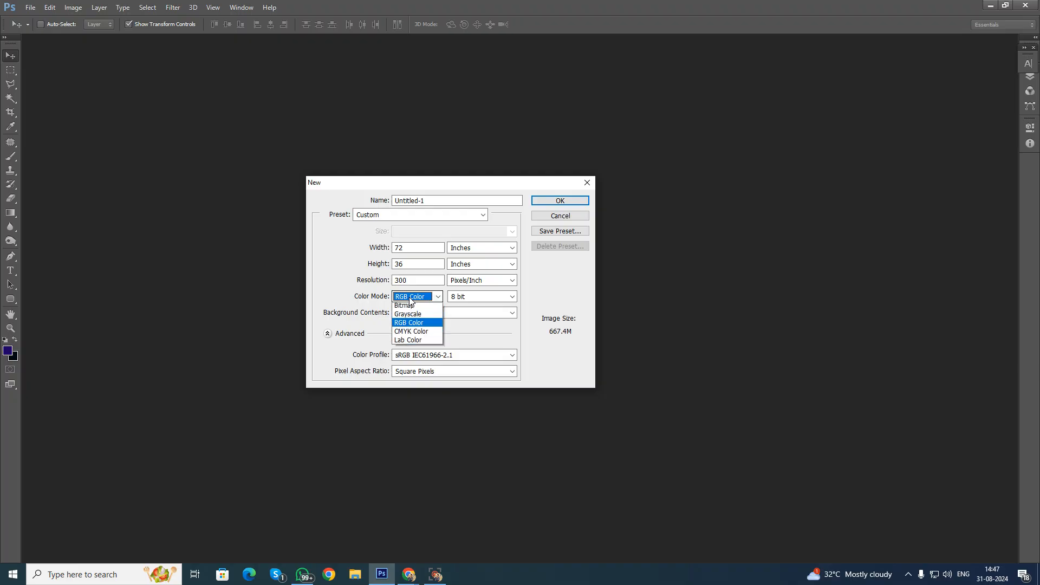
click(411, 332)
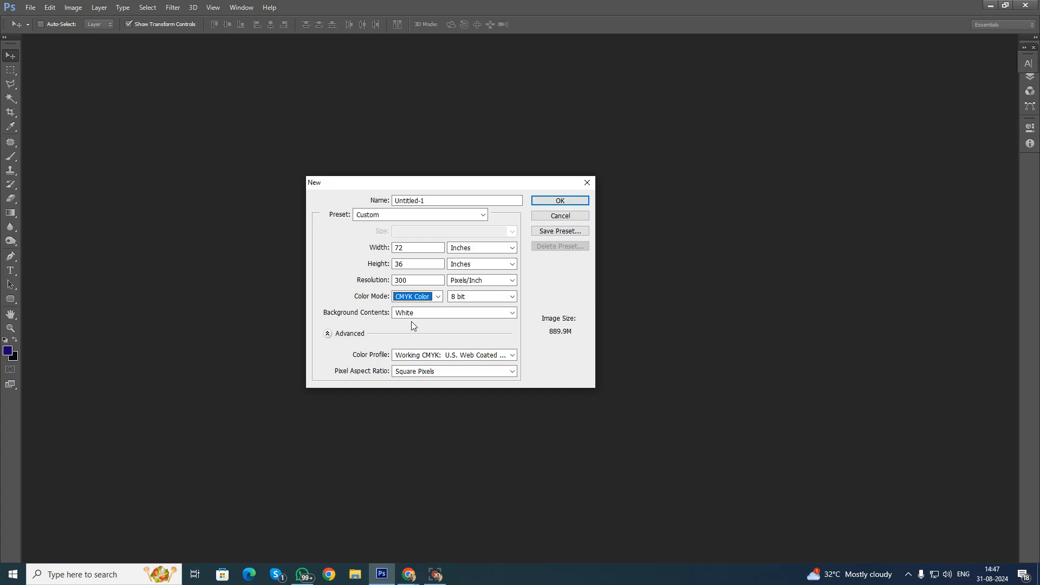
click(413, 298)
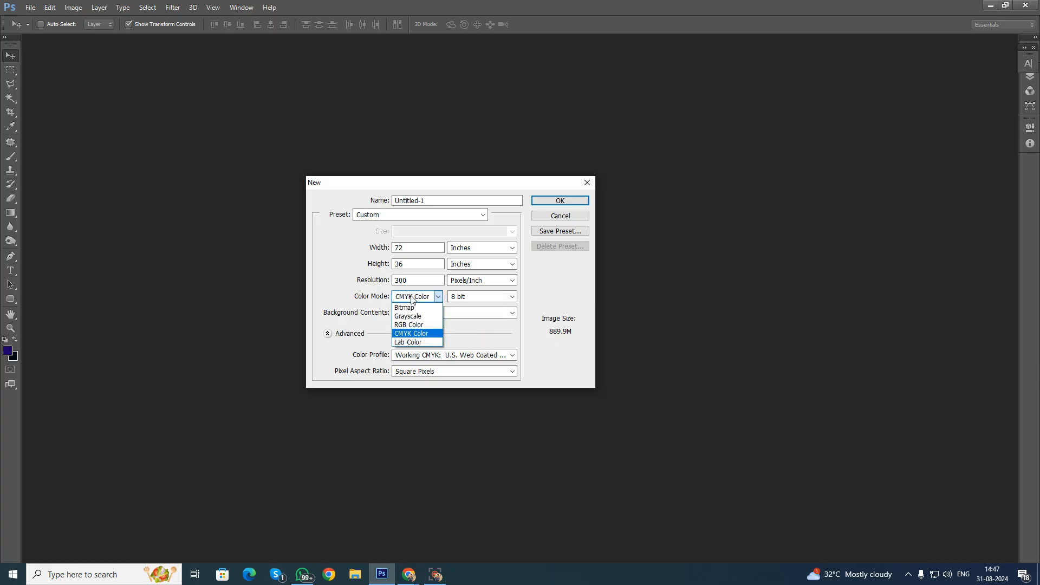
click(553, 298)
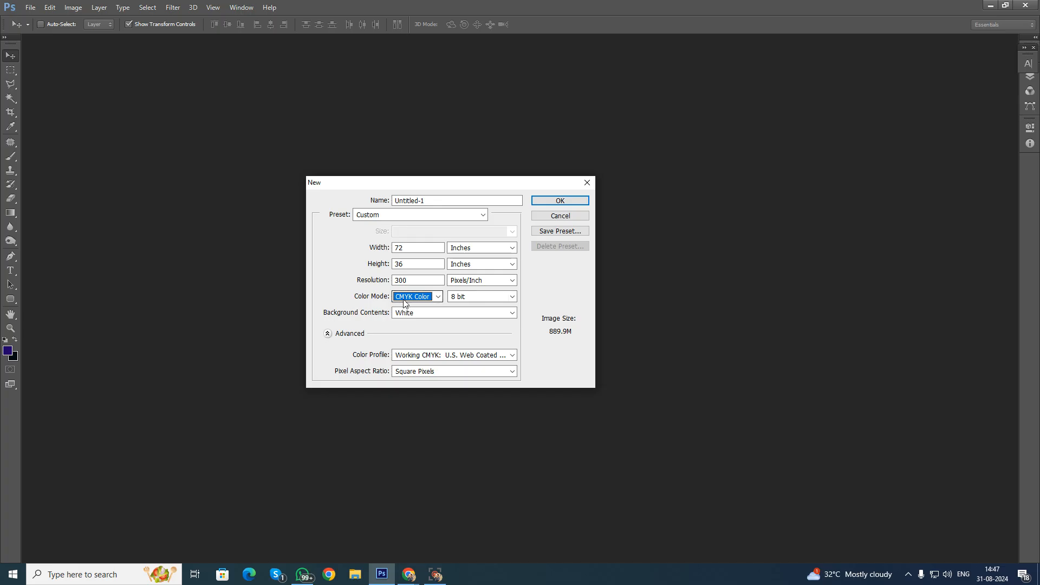
Set the new document's color mode to RGB Color.
click(404, 303)
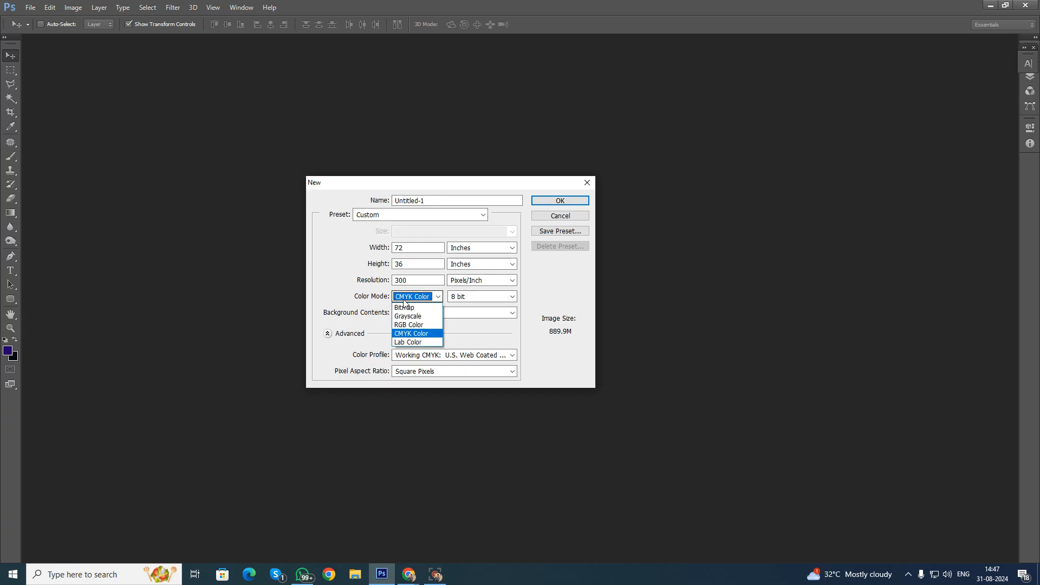
click(404, 327)
key(shift+Tab)
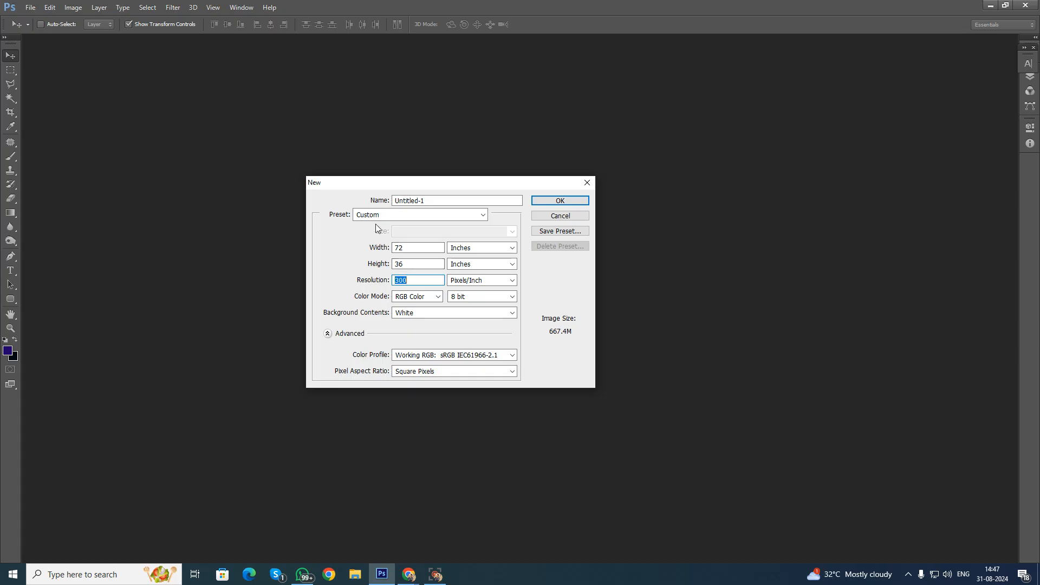
click(409, 299)
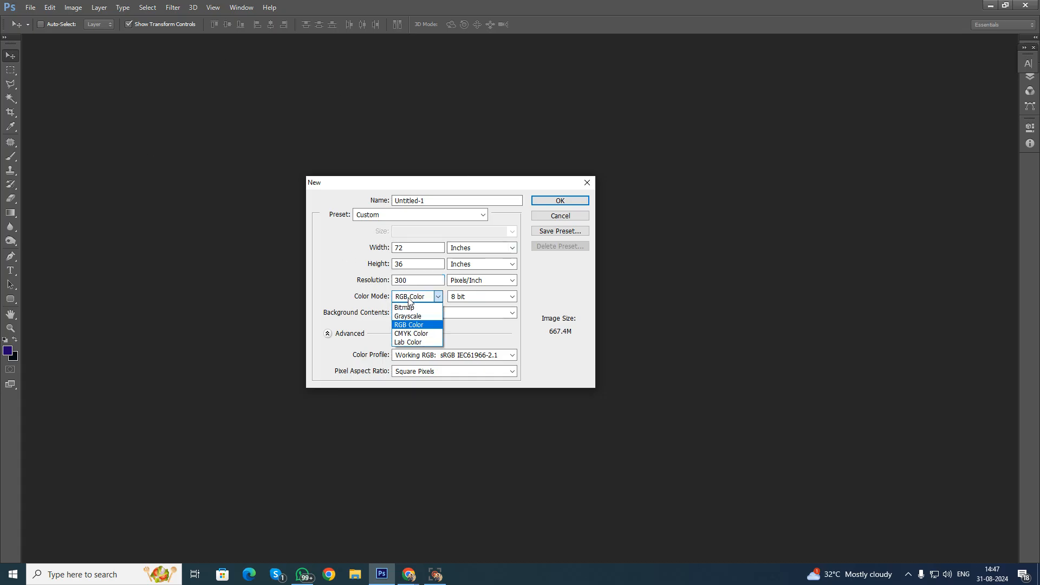
click(555, 293)
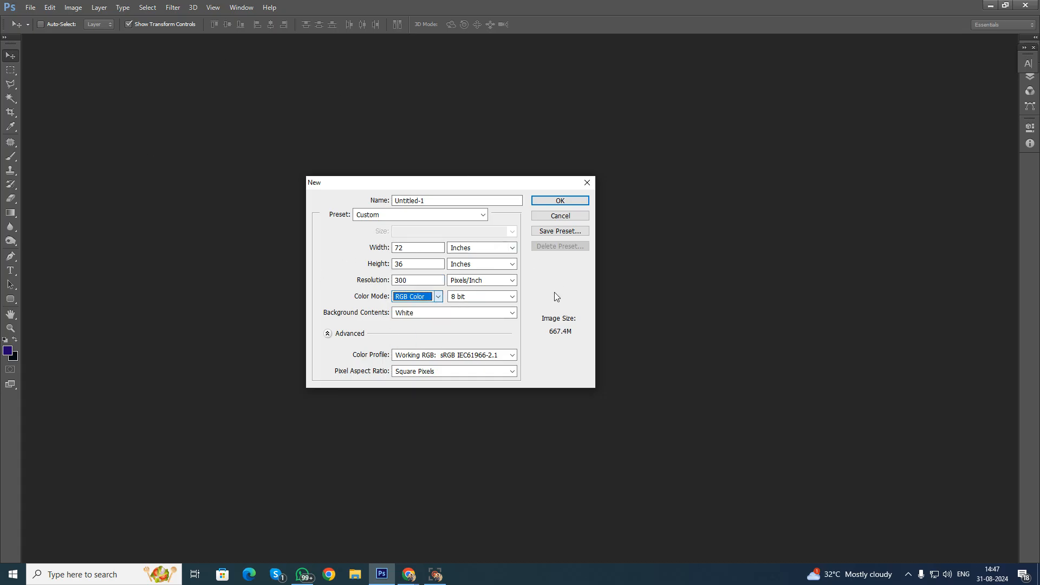
Check the background contents setting and name the new document PrintSetup.
click(423, 316)
click(424, 323)
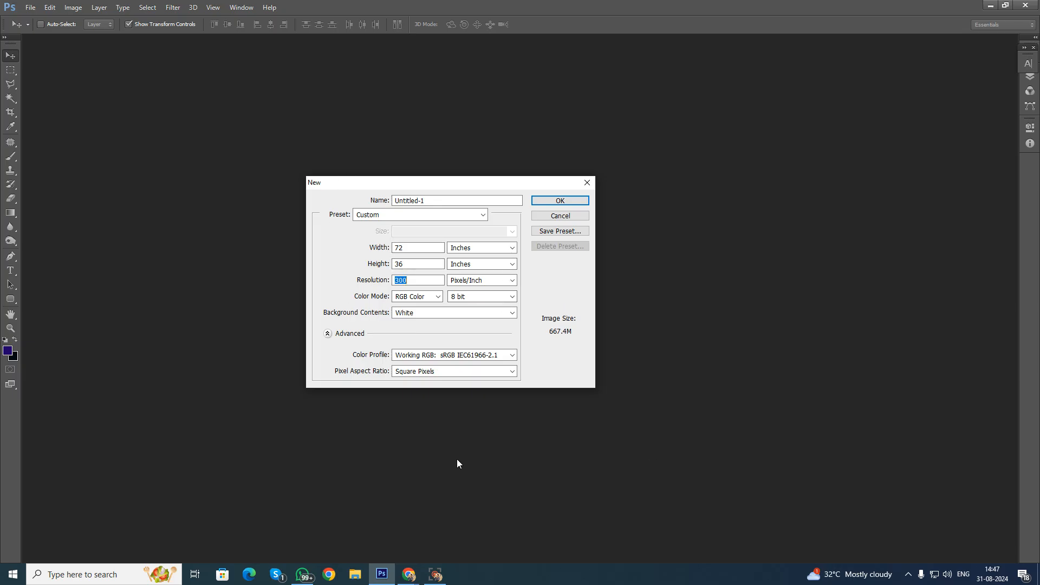
click(439, 203)
drag(439, 202, 299, 205)
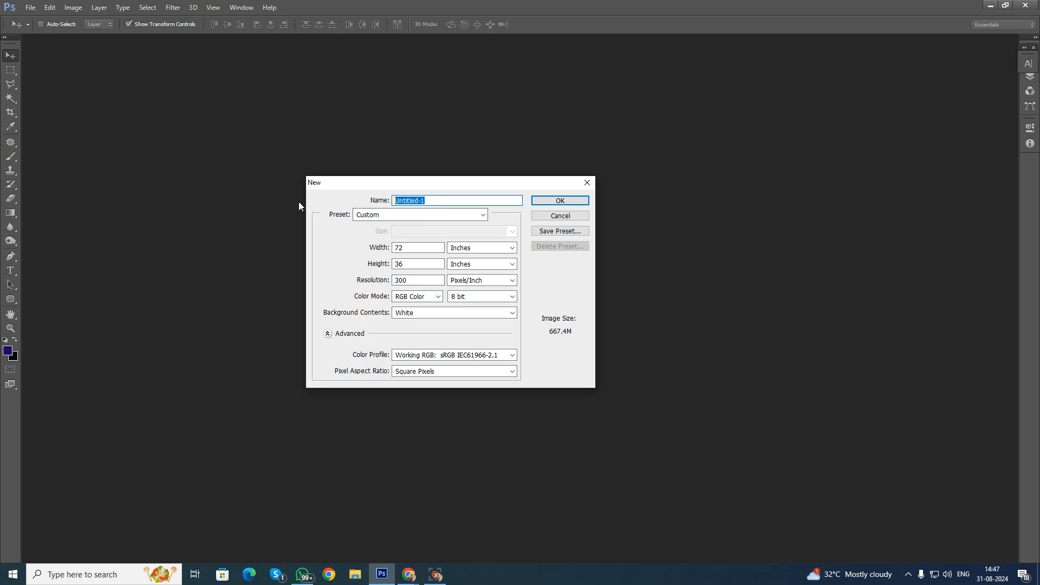
text(PrintSetup)
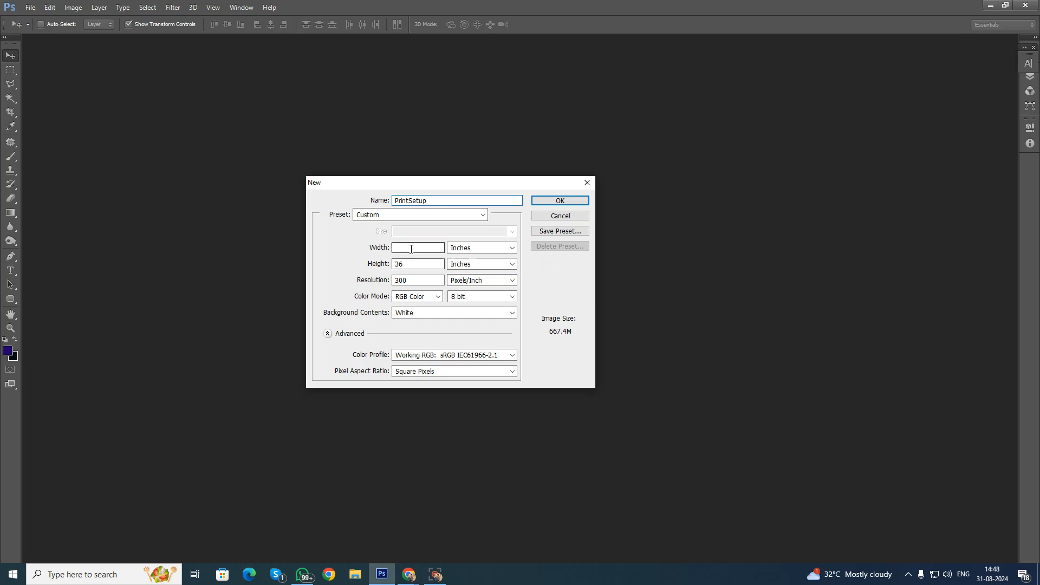
click(413, 248)
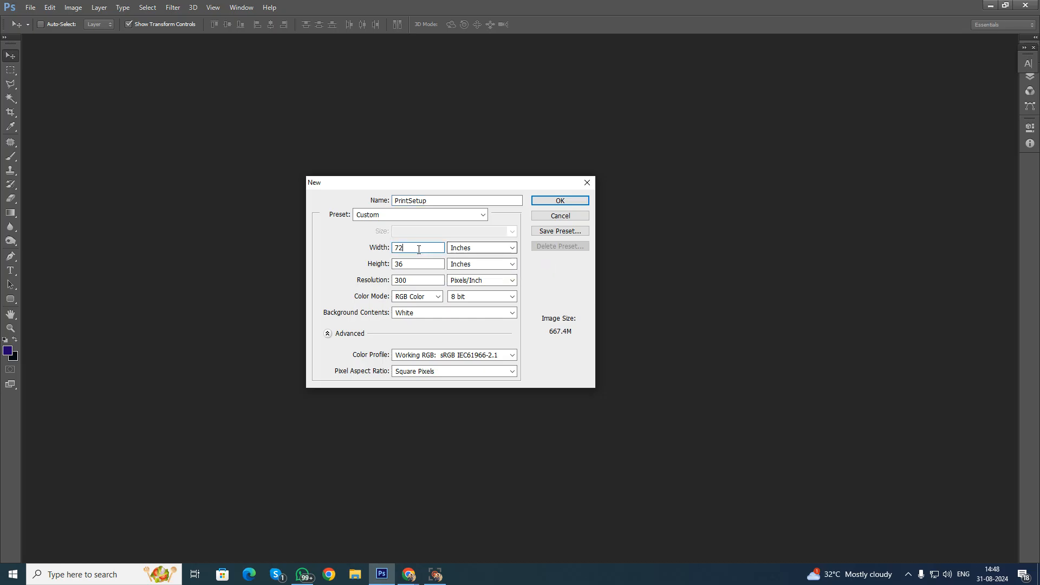
Review the width, height and resolution settings and create the PrintSetup document.
drag(418, 248, 267, 254)
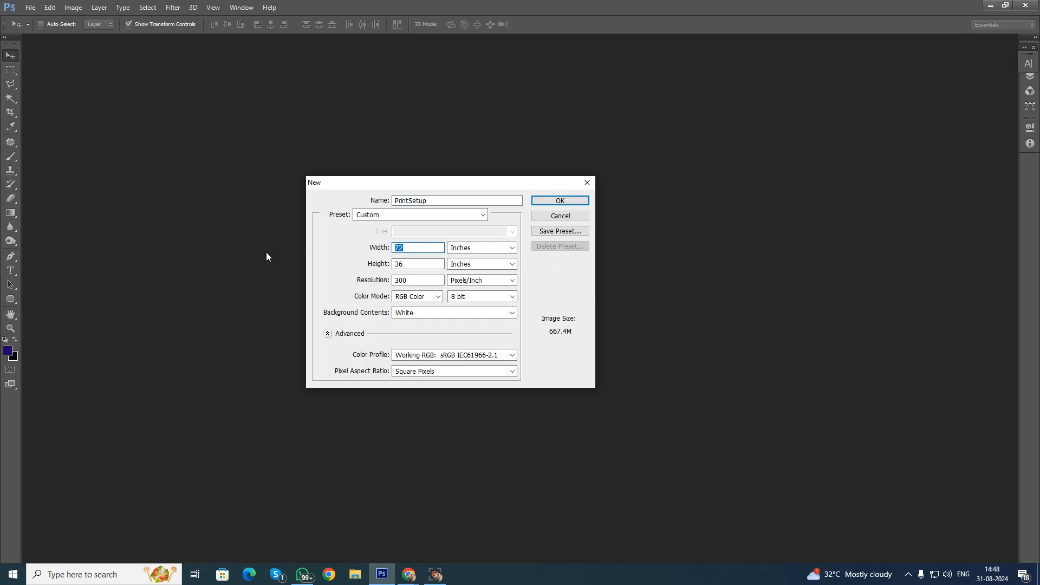
click(416, 264)
click(413, 280)
drag(413, 282, 287, 284)
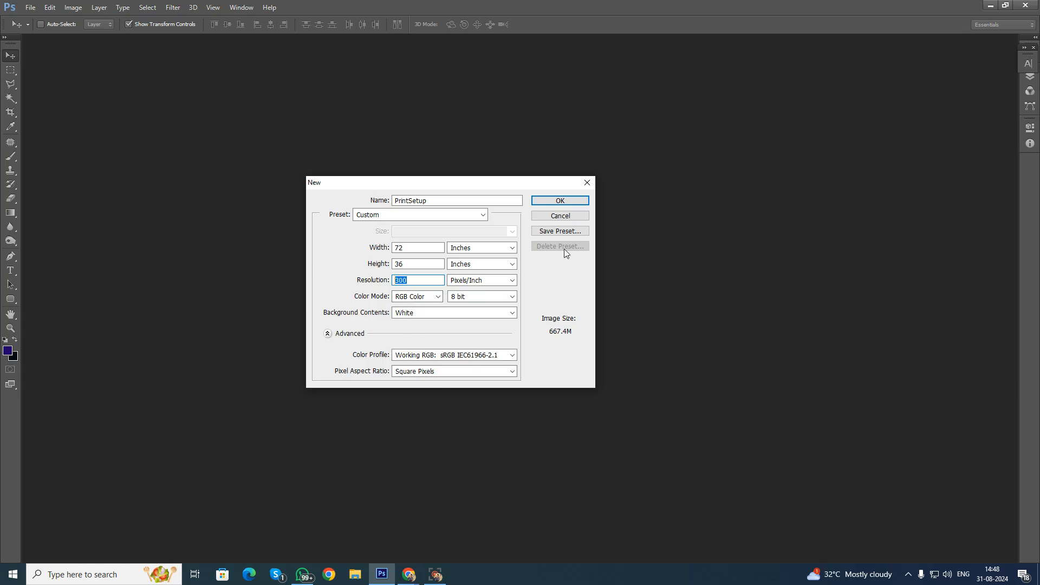
click(561, 201)
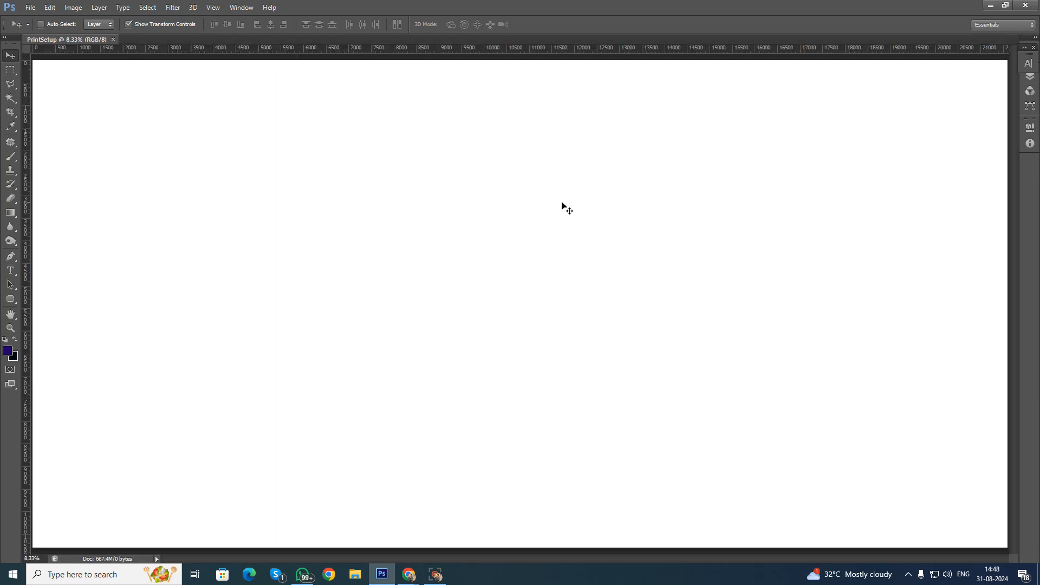
Rotate the entire canvas 90° clockwise into portrait orientation.
key(ctrl+minus)
key(ctrl+minus)
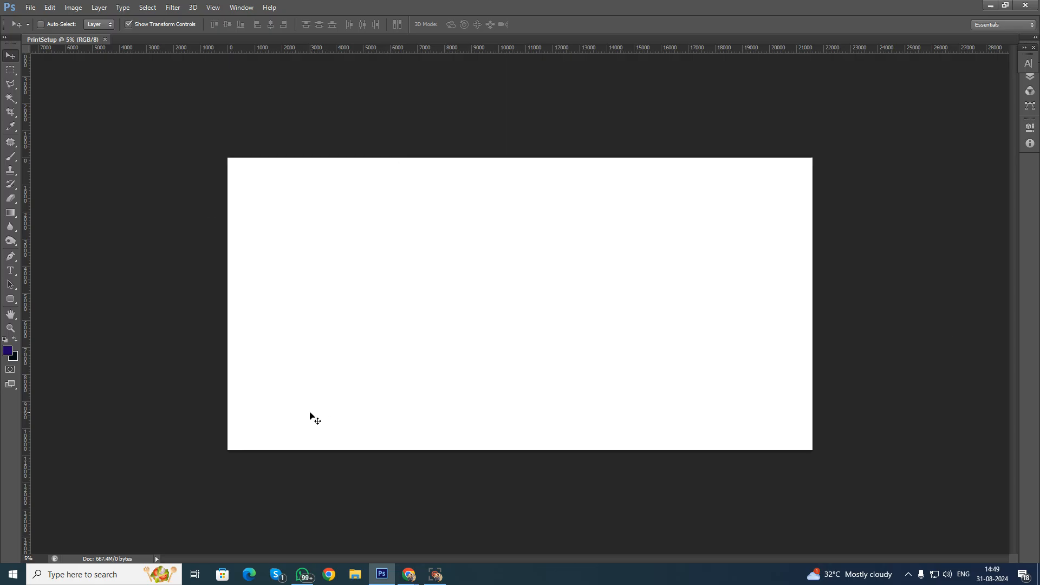
click(73, 7)
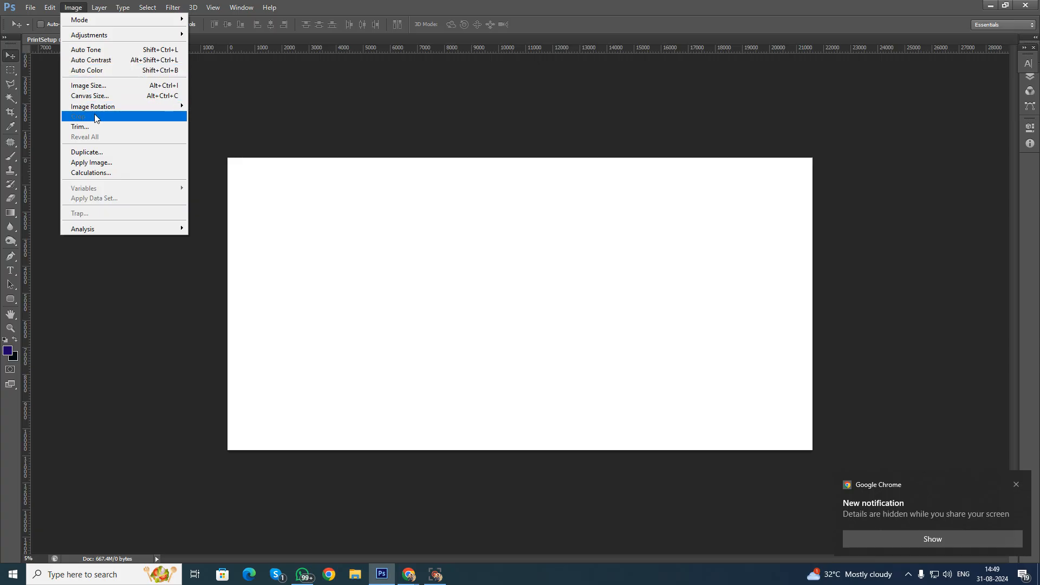
mouse_move(109, 109)
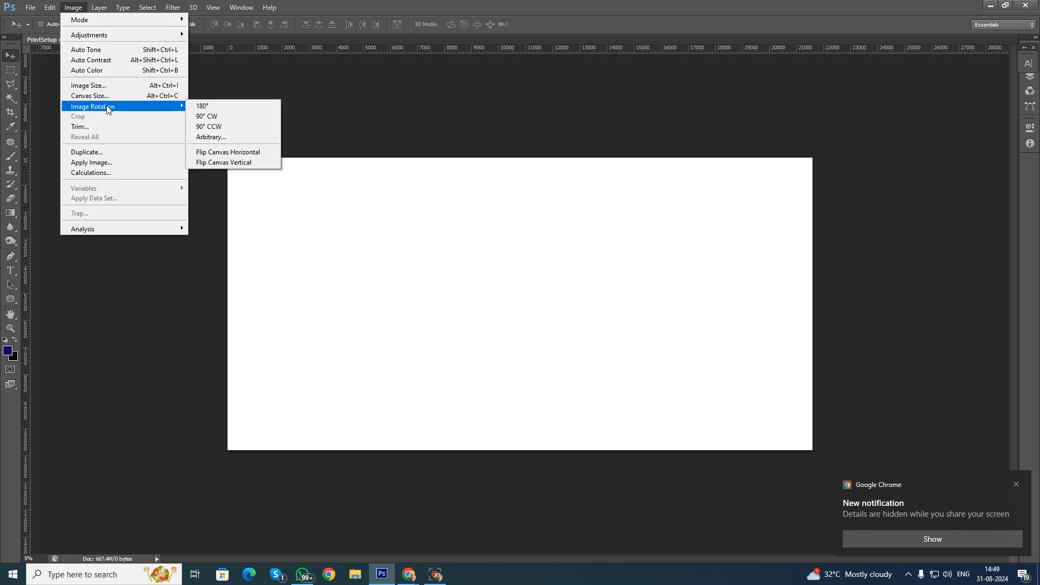
click(211, 118)
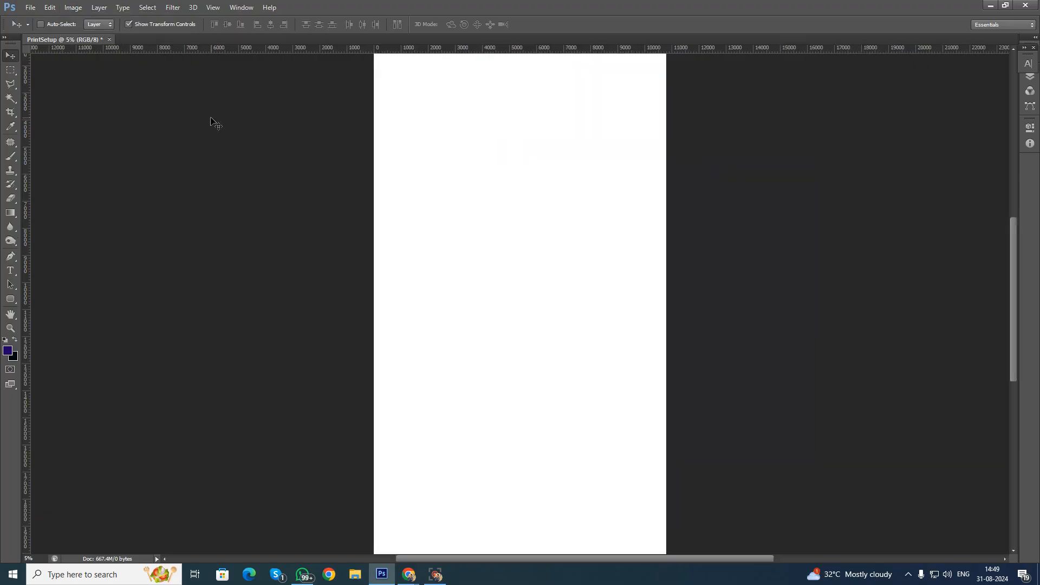
key(ctrl+minus)
key(ctrl+minus)
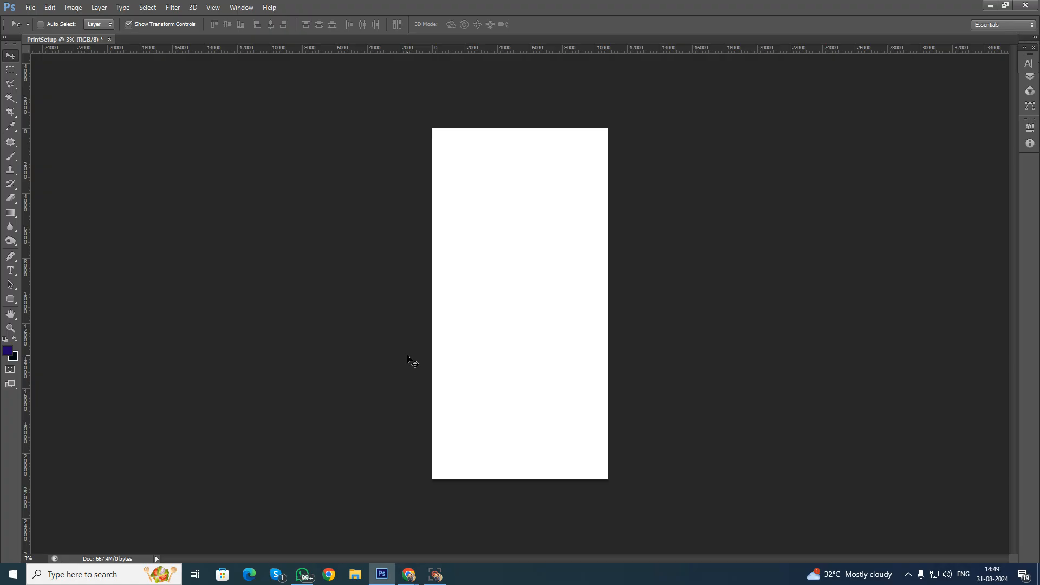
Open the Image Size settings and show the document's width and height in inches.
click(73, 7)
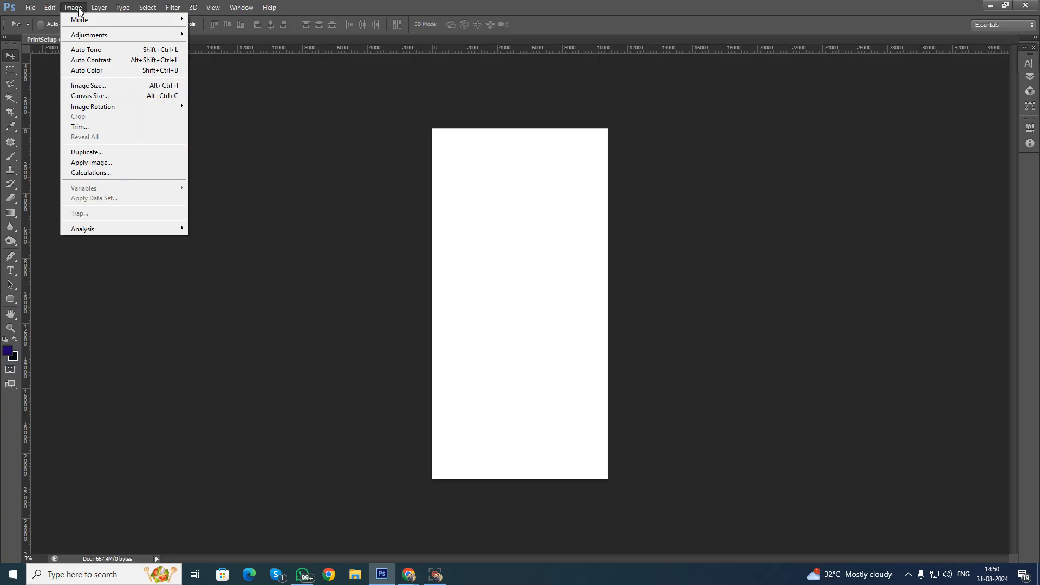
click(87, 87)
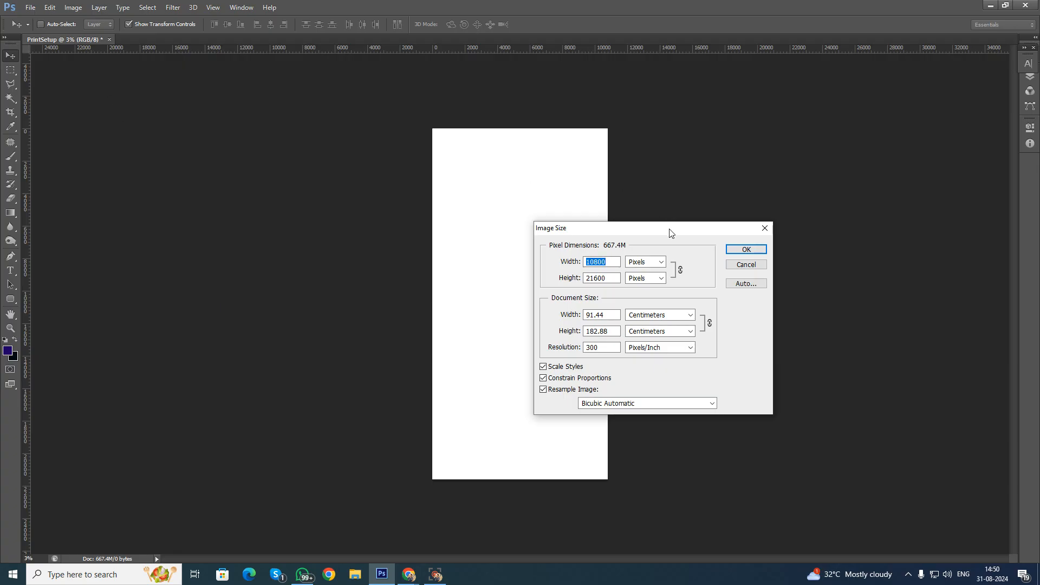
drag(670, 229, 776, 142)
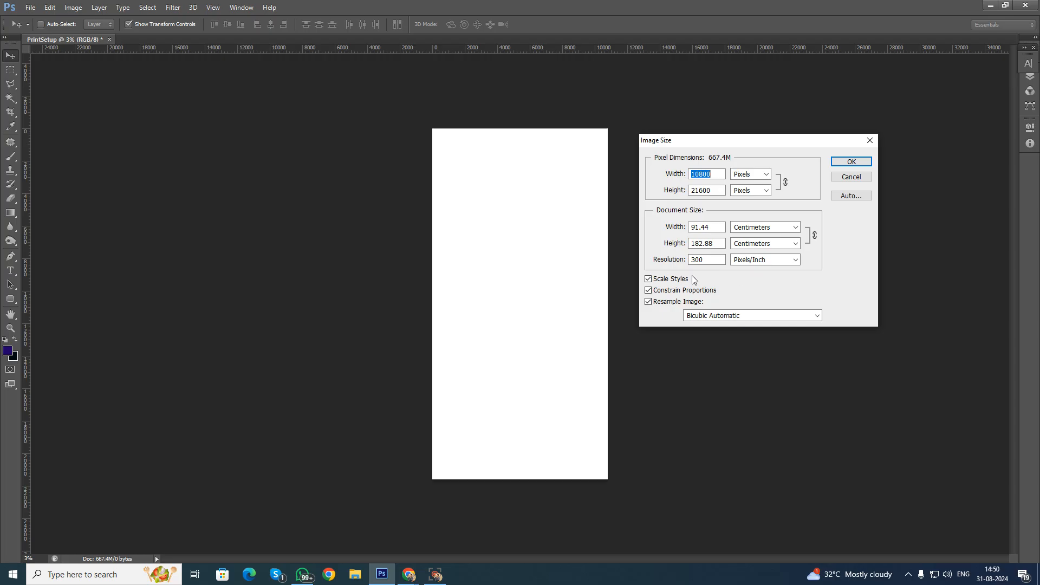
click(760, 229)
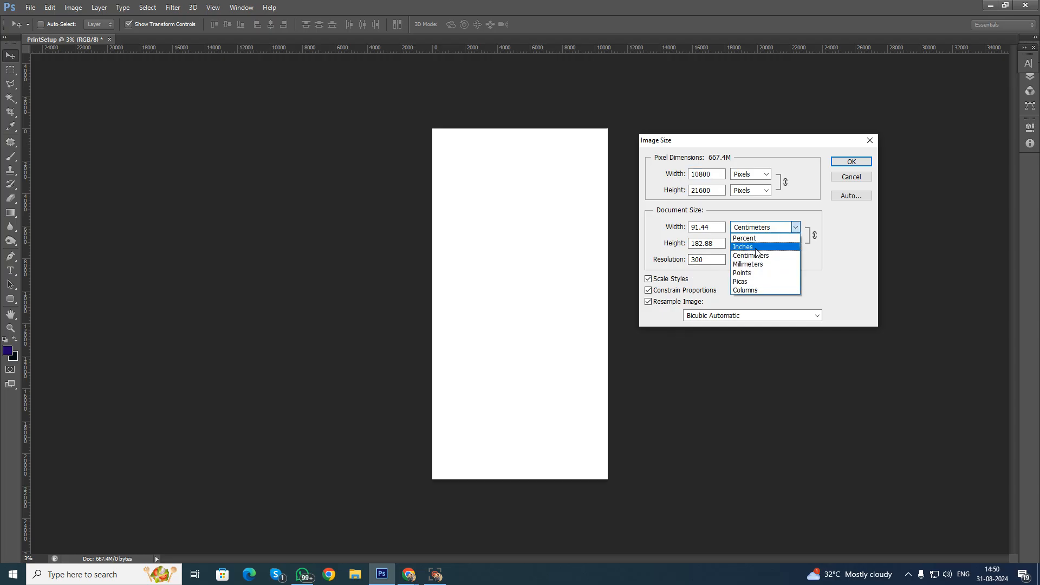
click(756, 248)
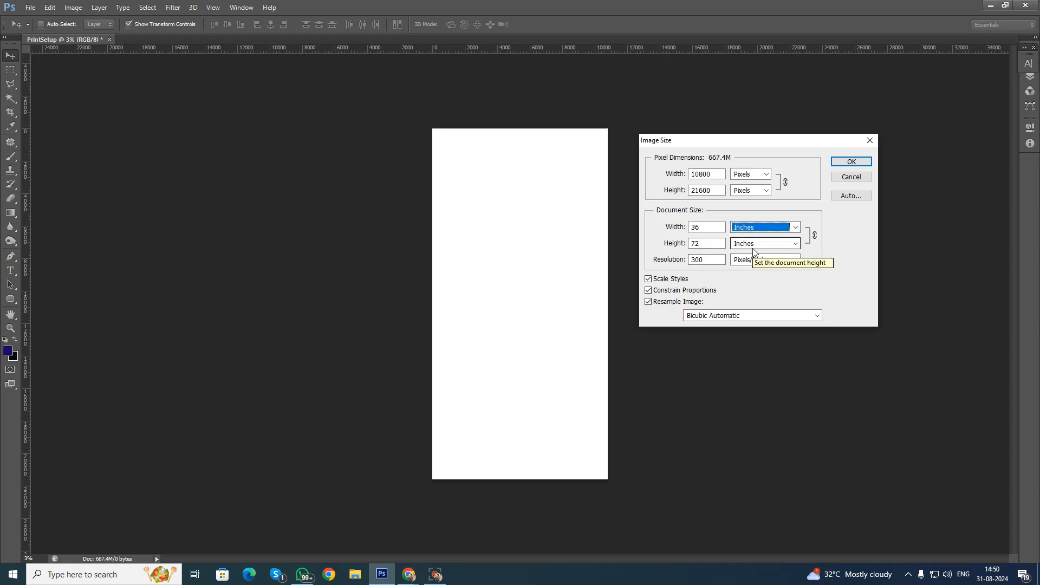
Check the document width, its unit choices, the height and the resolution, and close the Image Size settings.
click(707, 234)
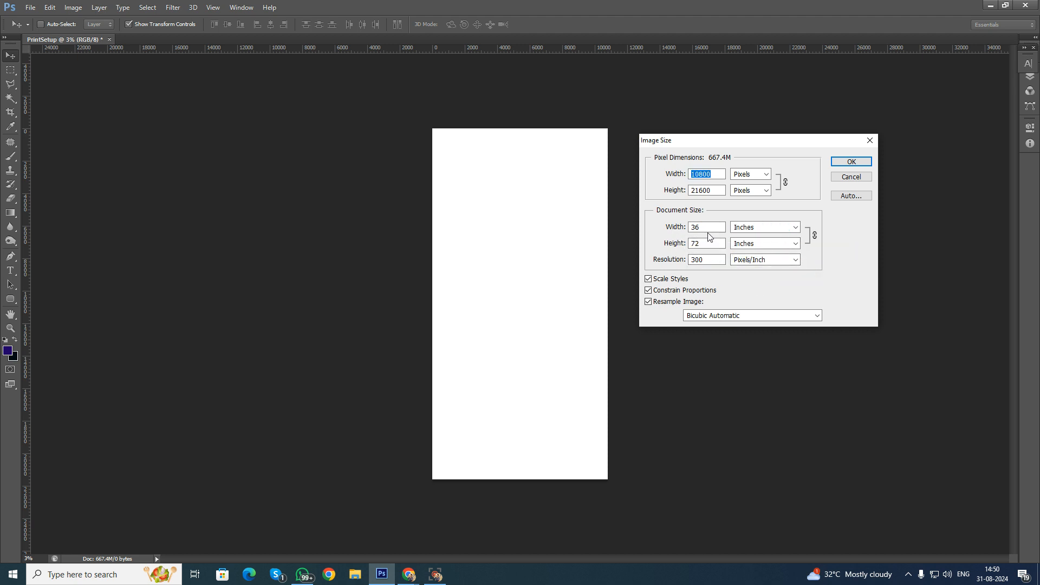
click(757, 228)
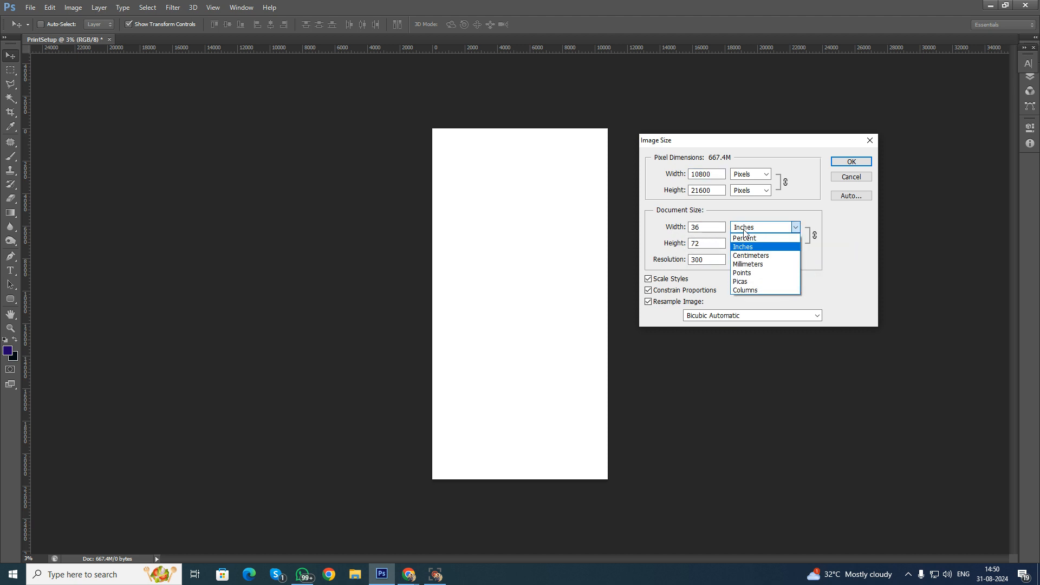
click(719, 228)
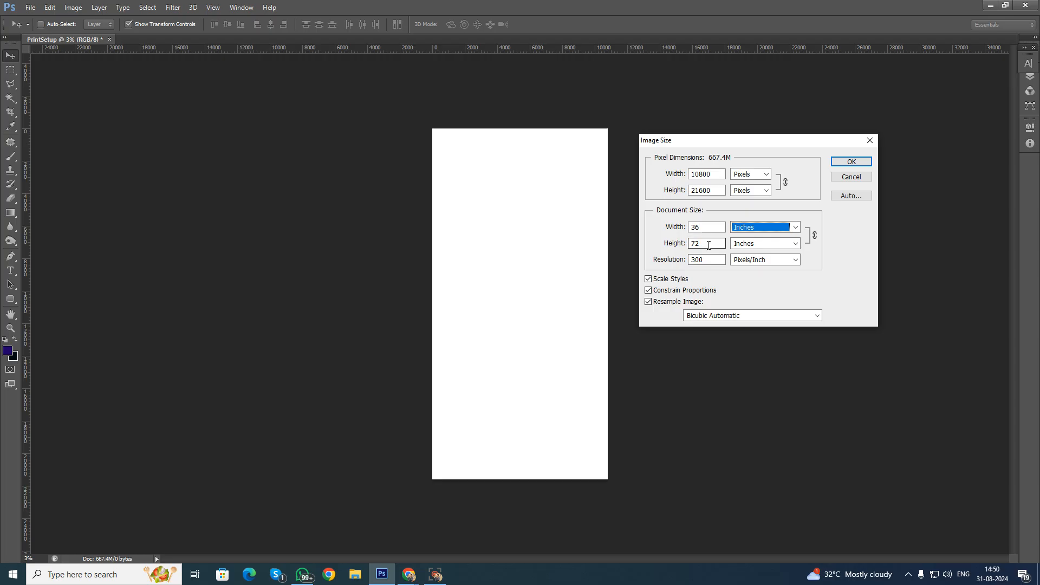
click(708, 245)
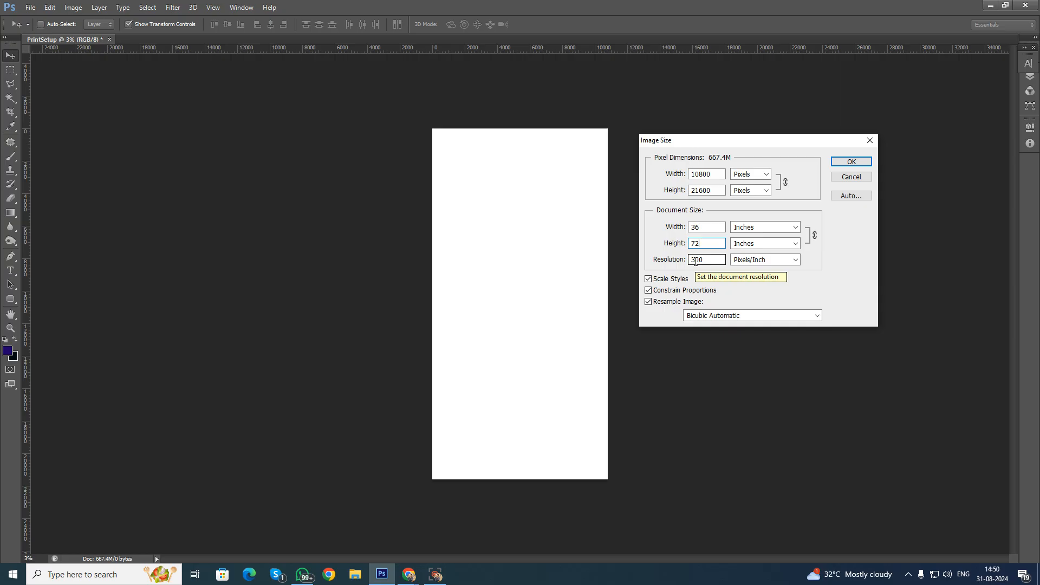
click(858, 166)
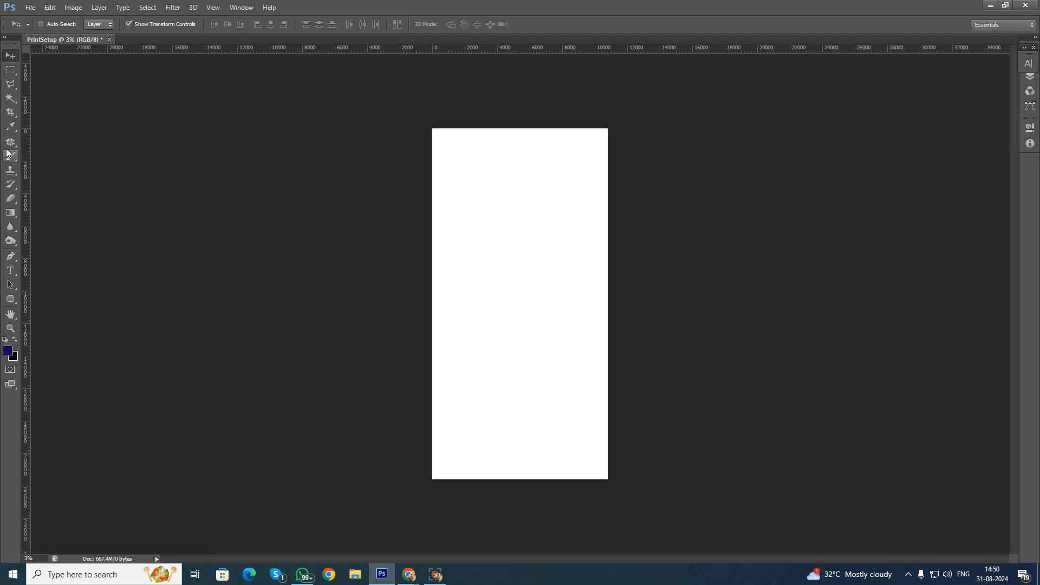
key(Tab)
key(Tab)
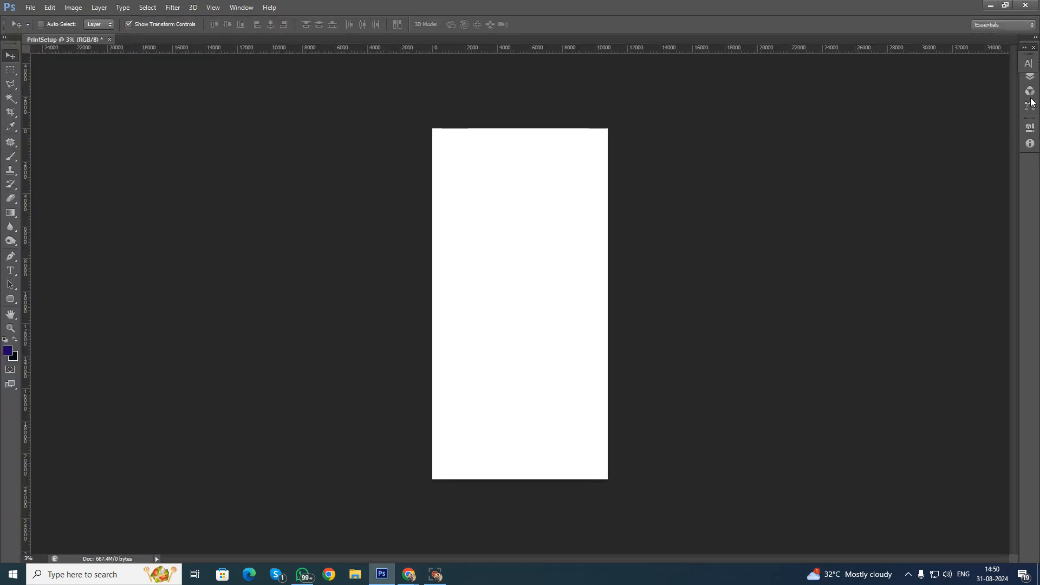
click(1030, 77)
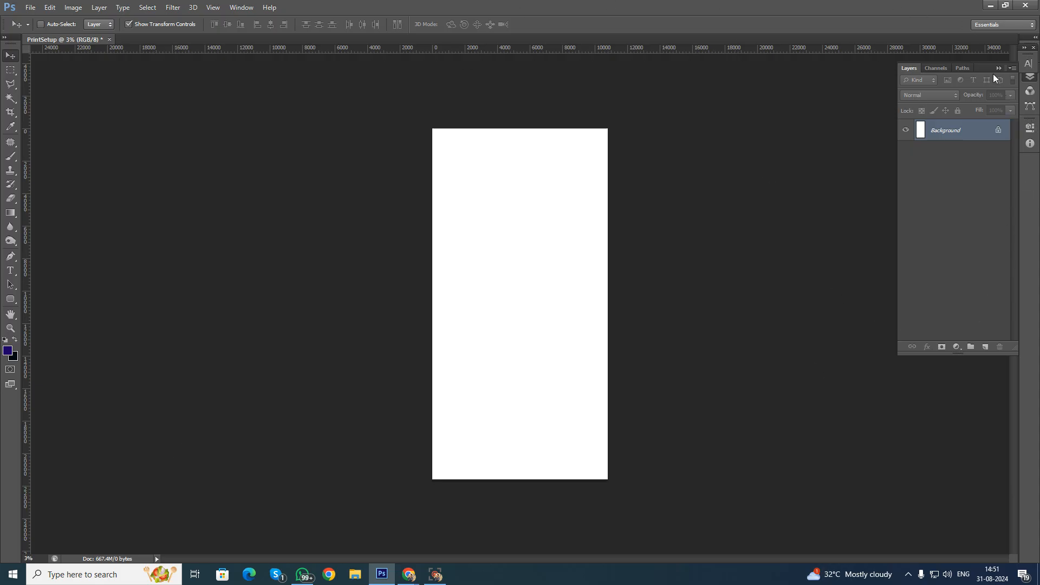
click(1032, 80)
click(1032, 81)
click(1031, 82)
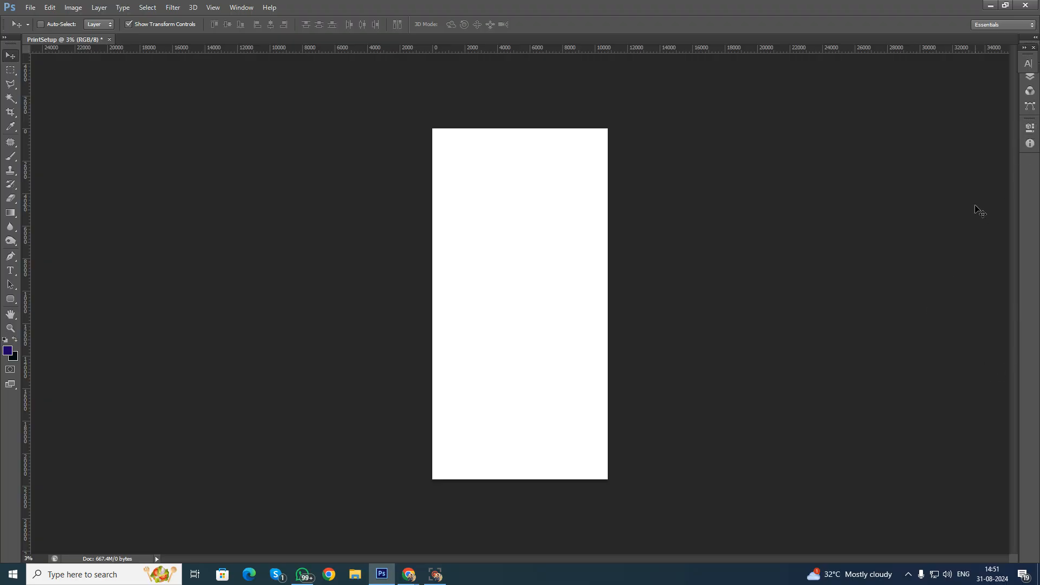
Close the Character panel group and add a new empty layer above the Background layer.
click(1034, 48)
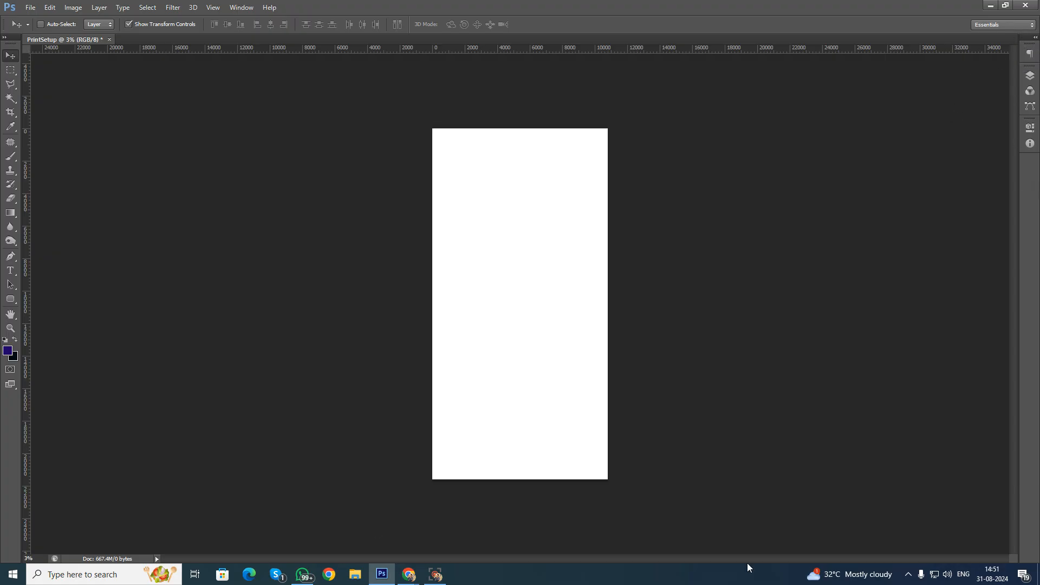
click(1030, 77)
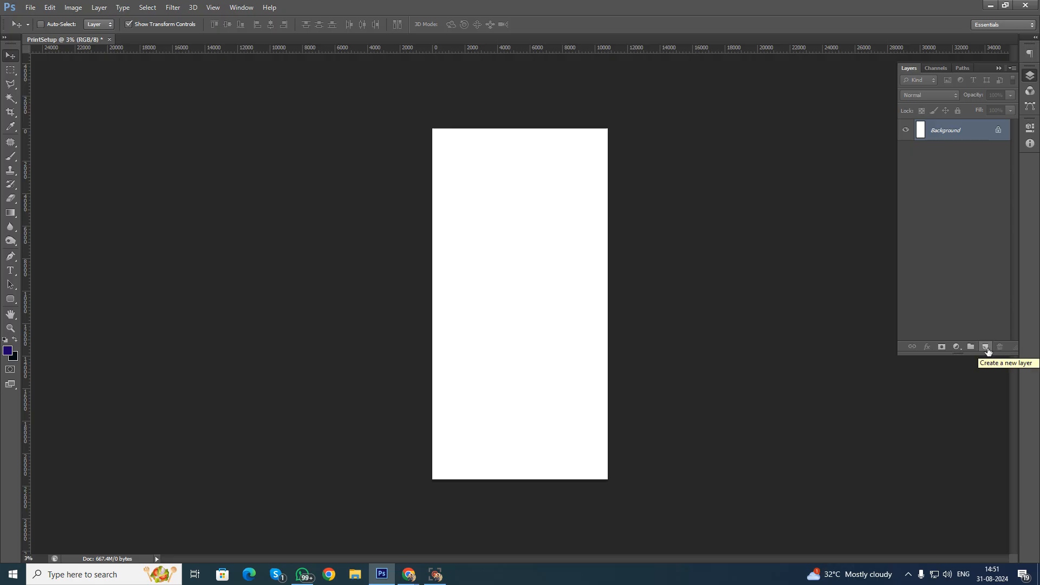
click(985, 347)
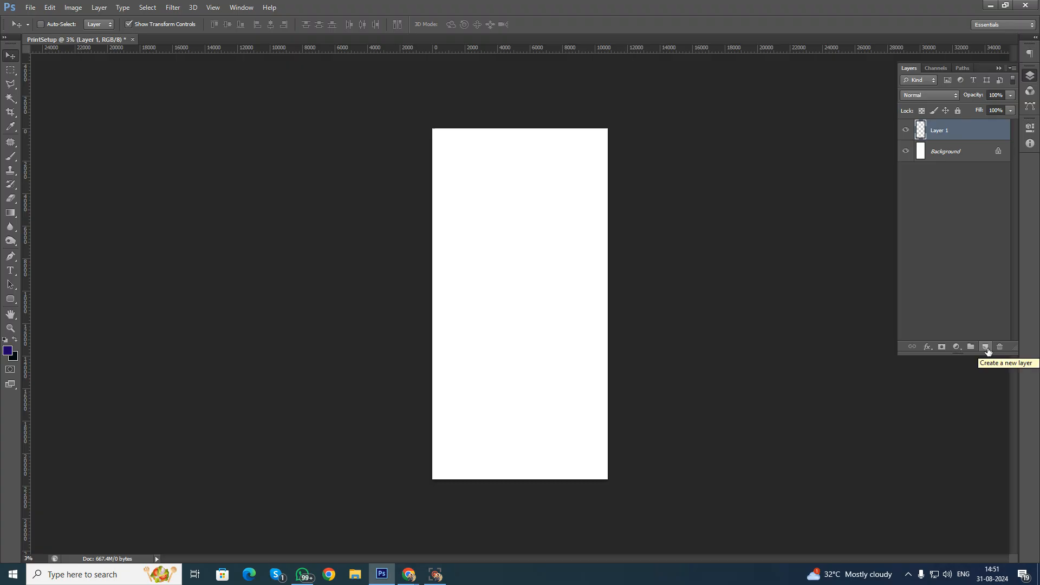
Look over the marquee, lasso and wand tools and activate the Rectangular Marquee Tool.
click(11, 73)
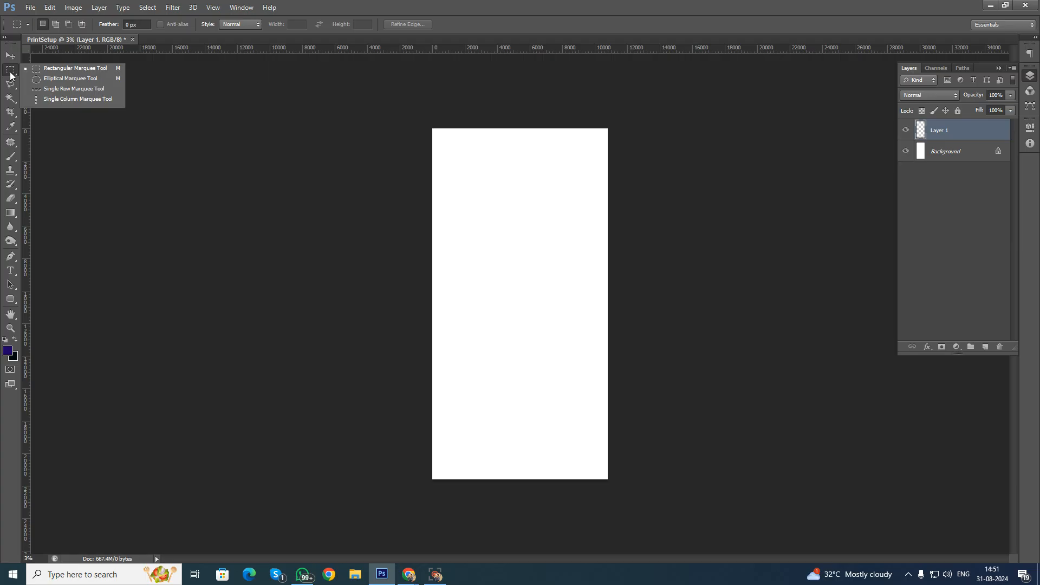
click(14, 88)
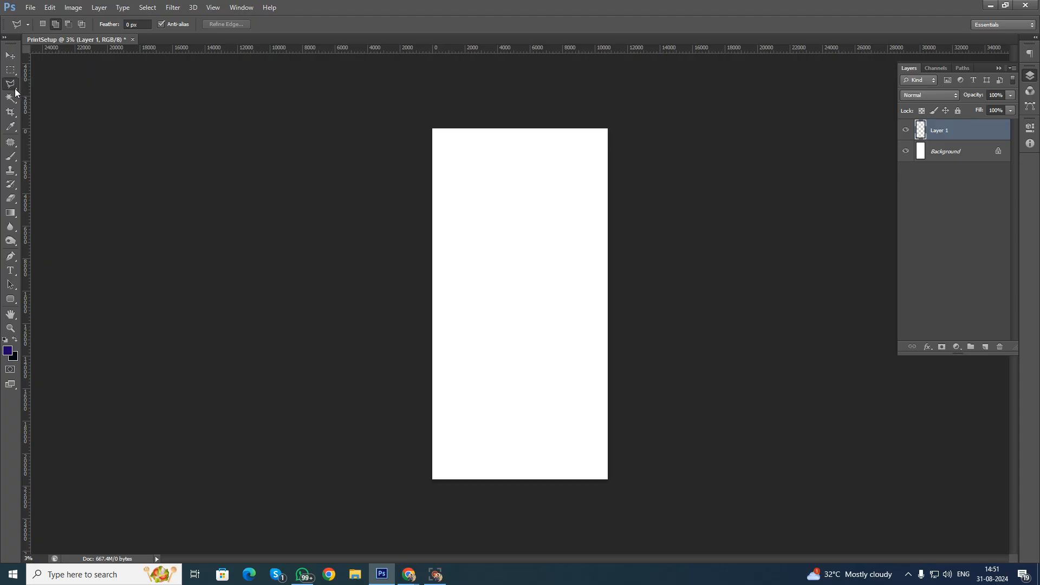
click(12, 99)
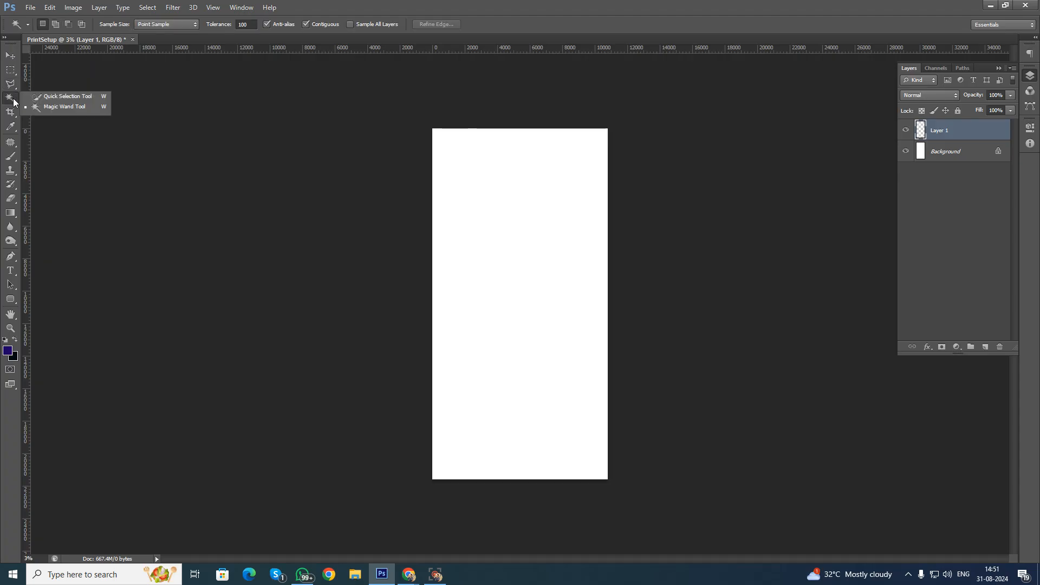
click(11, 70)
click(59, 70)
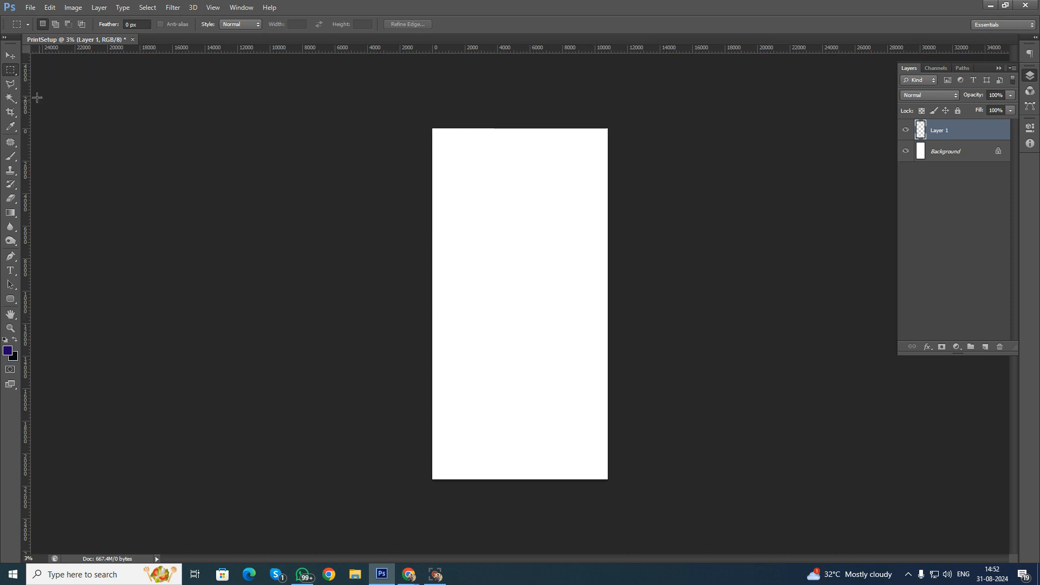
right_click(10, 70)
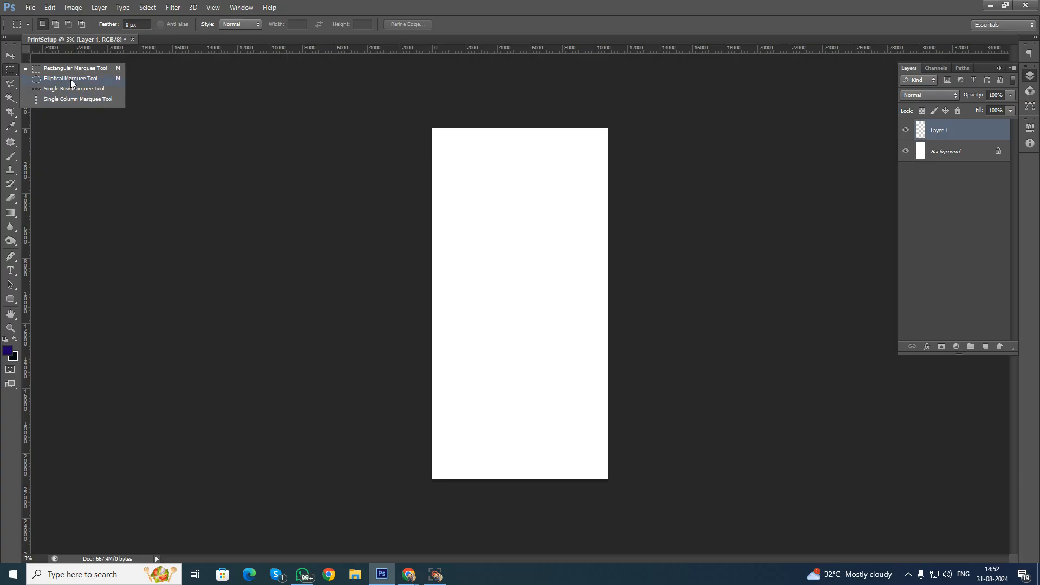
click(60, 68)
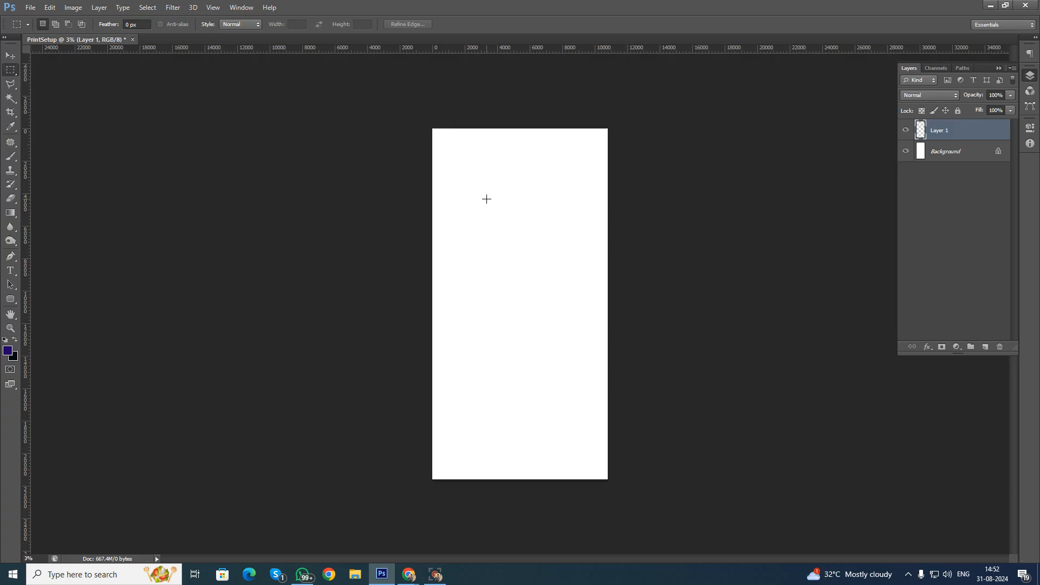
Try out several freehand rectangular marquee selections of different proportions on the canvas.
scroll(486, 199, up, 2)
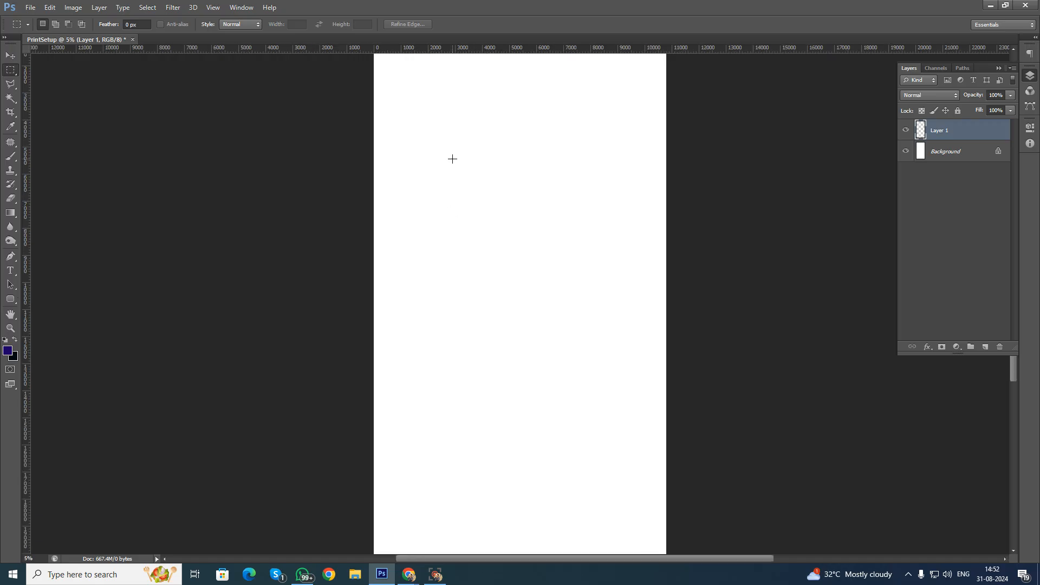
drag(432, 132, 554, 254)
click(428, 114)
drag(433, 90, 509, 457)
drag(460, 144, 481, 159)
mouse_move(426, 130)
mouse_down()
mouse_move(604, 182)
mouse_move(667, 181)
mouse_up()
drag(518, 221, 567, 512)
mouse_move(423, 84)
mouse_down()
mouse_move(515, 169)
mouse_move(610, 148)
mouse_up()
mouse_move(504, 172)
mouse_down()
mouse_move(544, 244)
mouse_move(560, 427)
mouse_up()
drag(432, 100, 611, 135)
drag(609, 177, 445, 401)
Make a square marquee selection about 6600 pixels wide in the upper part of the canvas.
click(423, 130)
drag(419, 83, 598, 413)
Inspect the foreground and background colors in the Color Picker, cancelling it each time.
click(10, 352)
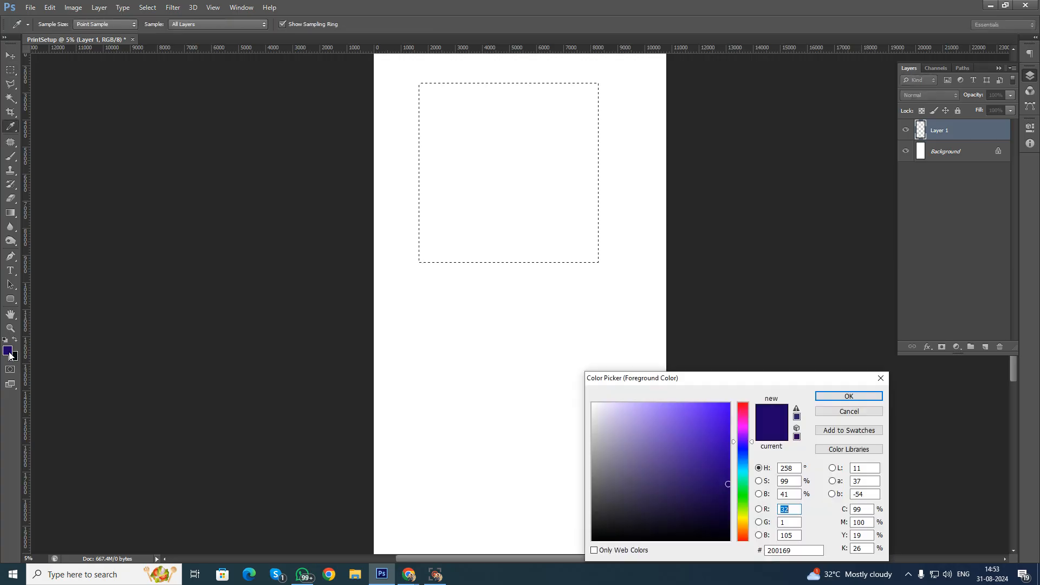
click(862, 417)
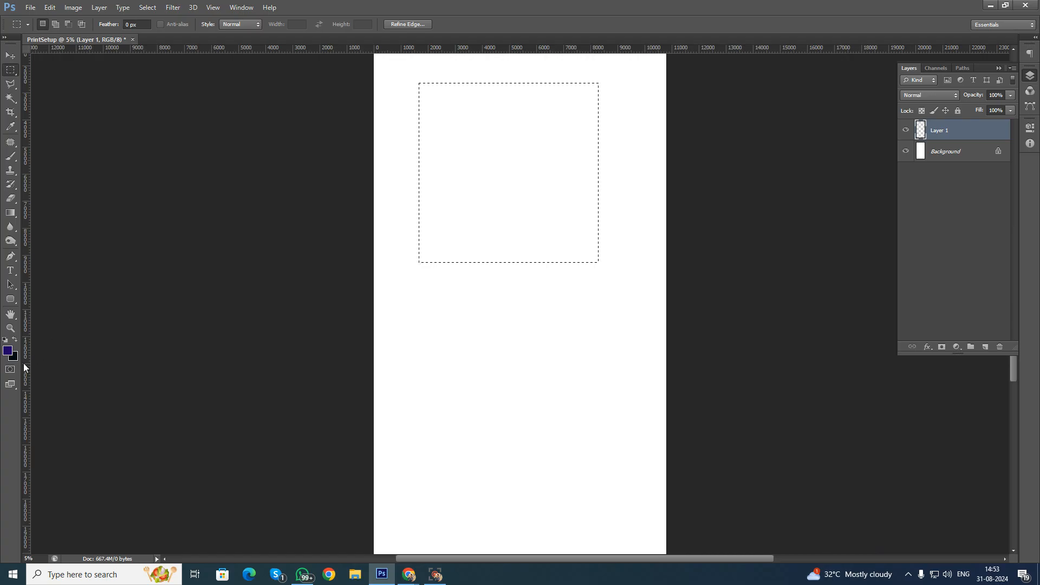
click(15, 360)
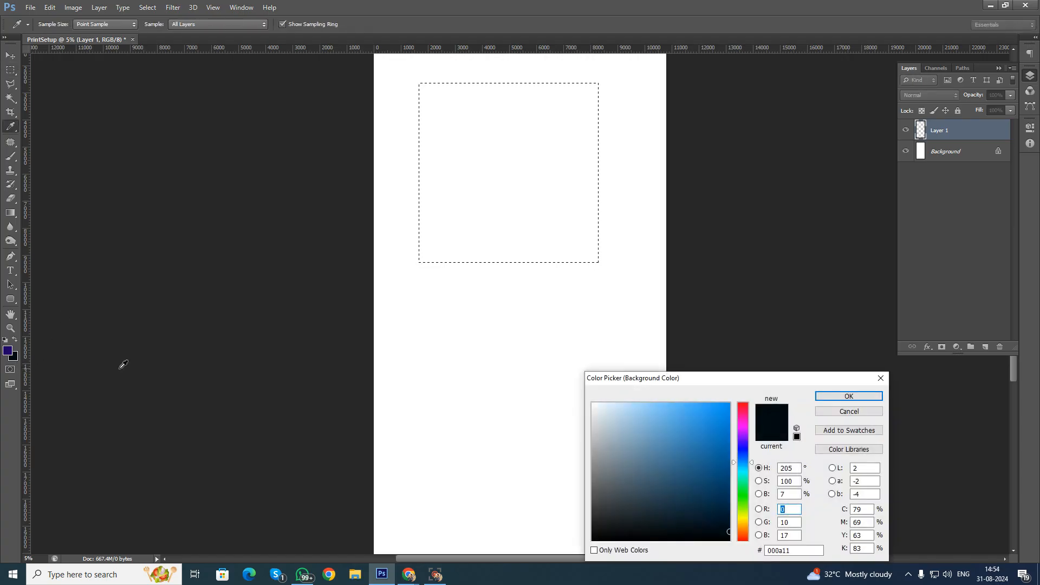
click(849, 411)
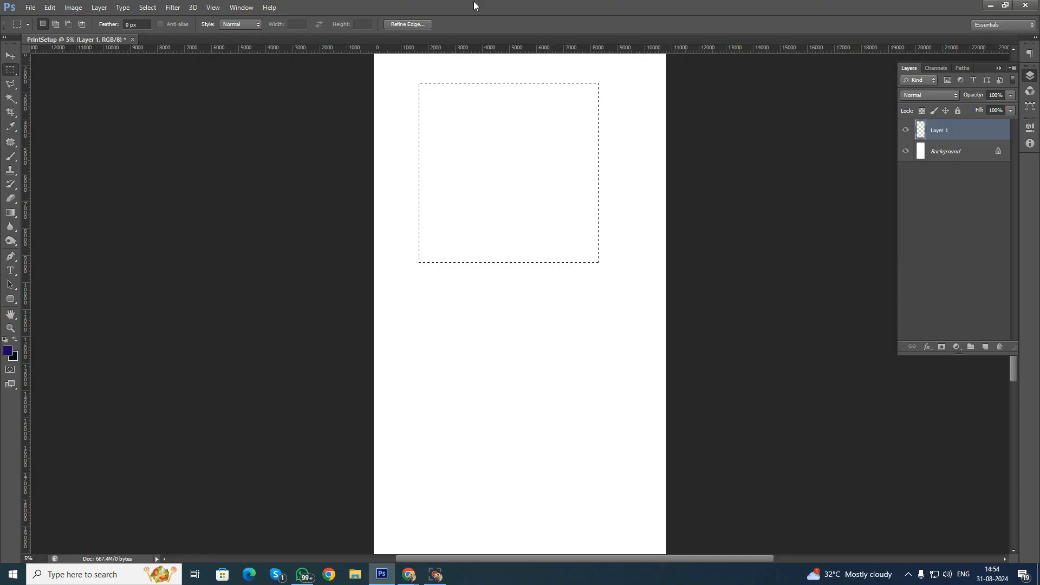
Try various hues and shades for the background color and set it to blue #2888d3.
click(15, 360)
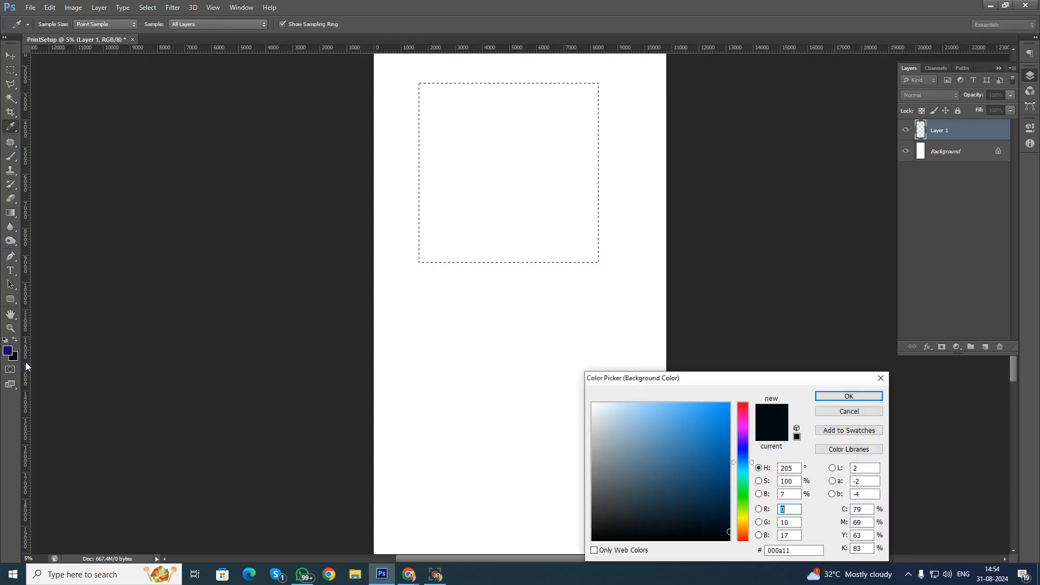
drag(737, 382, 628, 188)
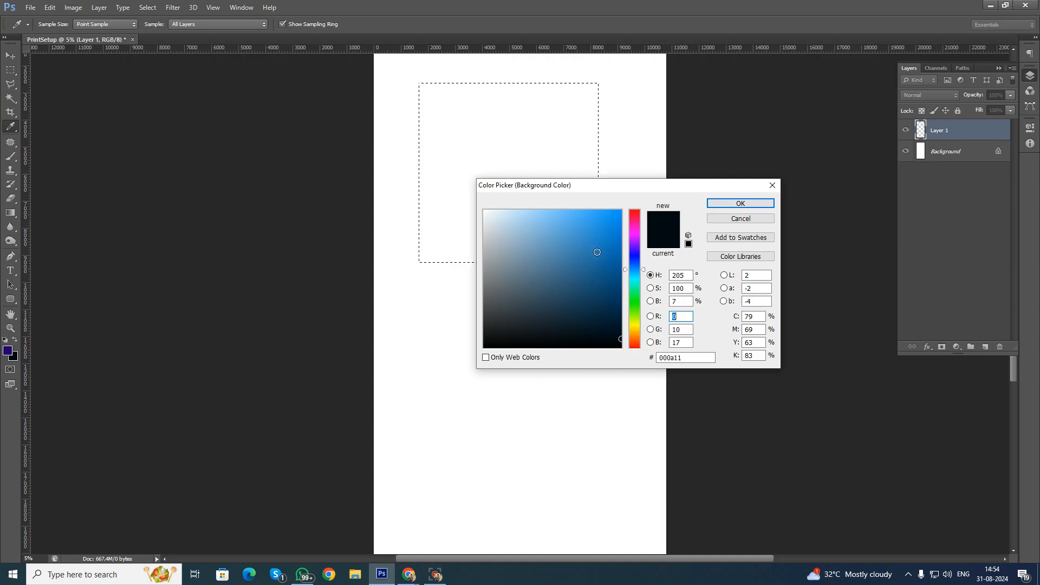
click(599, 240)
click(573, 232)
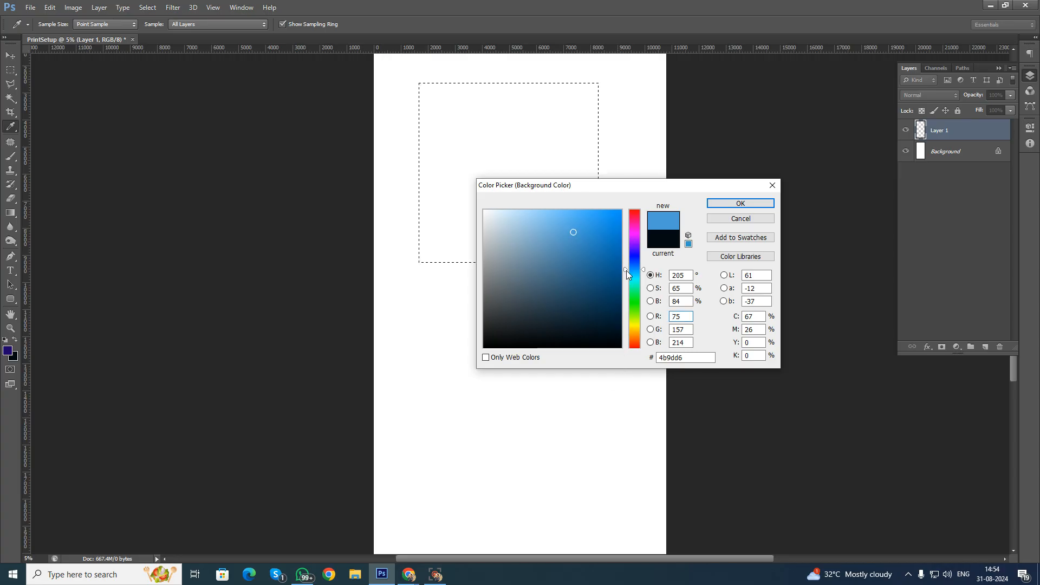
drag(626, 271, 633, 369)
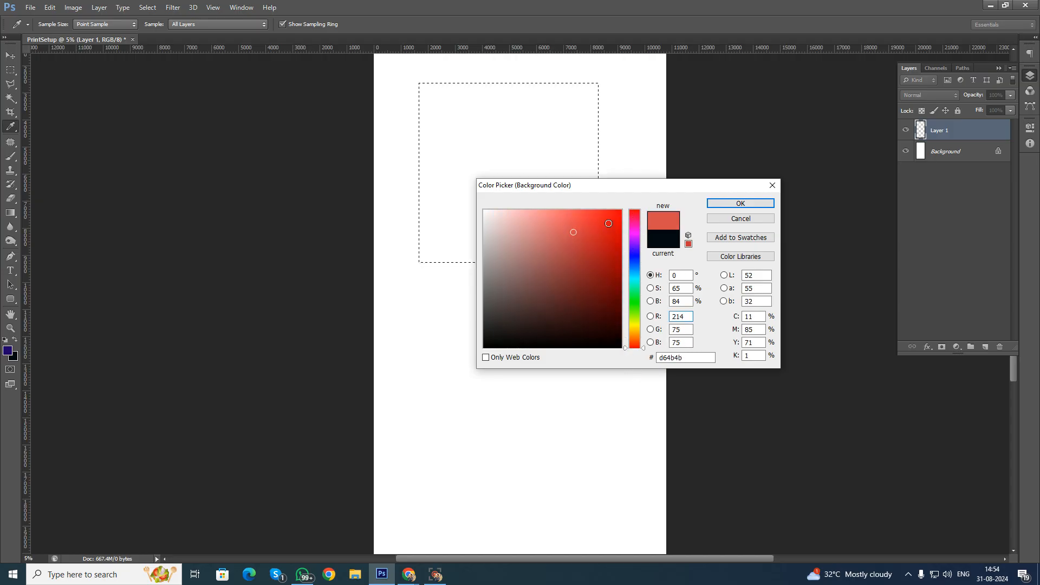
mouse_move(610, 226)
mouse_down()
mouse_move(515, 304)
mouse_move(614, 224)
mouse_up()
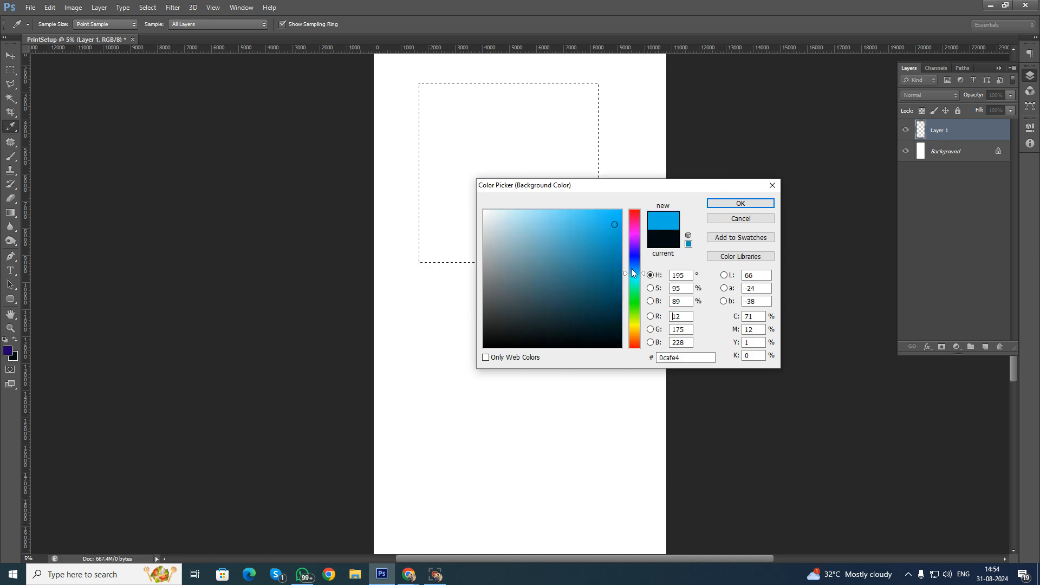
drag(632, 273, 631, 268)
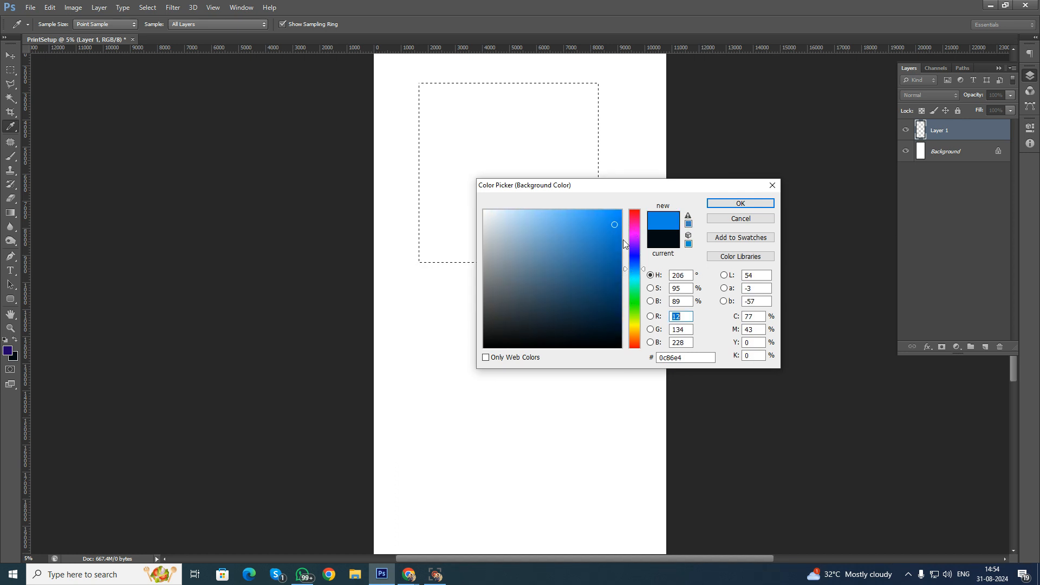
drag(614, 224, 632, 193)
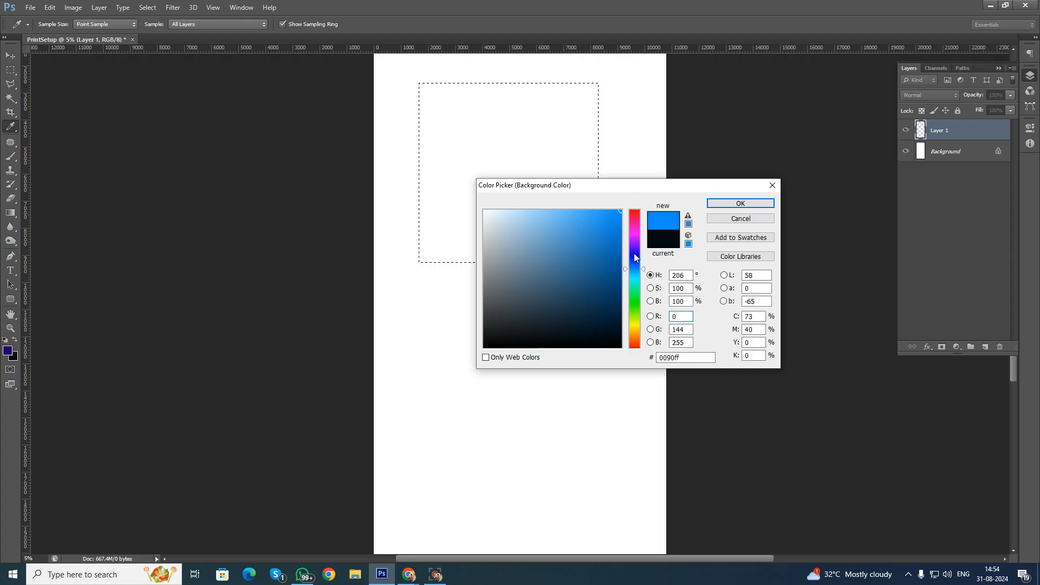
click(613, 217)
mouse_move(613, 217)
mouse_down()
mouse_move(534, 290)
mouse_move(506, 225)
mouse_move(574, 302)
mouse_move(588, 241)
mouse_move(560, 301)
mouse_move(558, 251)
mouse_move(590, 228)
mouse_move(587, 308)
mouse_move(601, 237)
mouse_move(561, 285)
mouse_move(595, 233)
mouse_up()
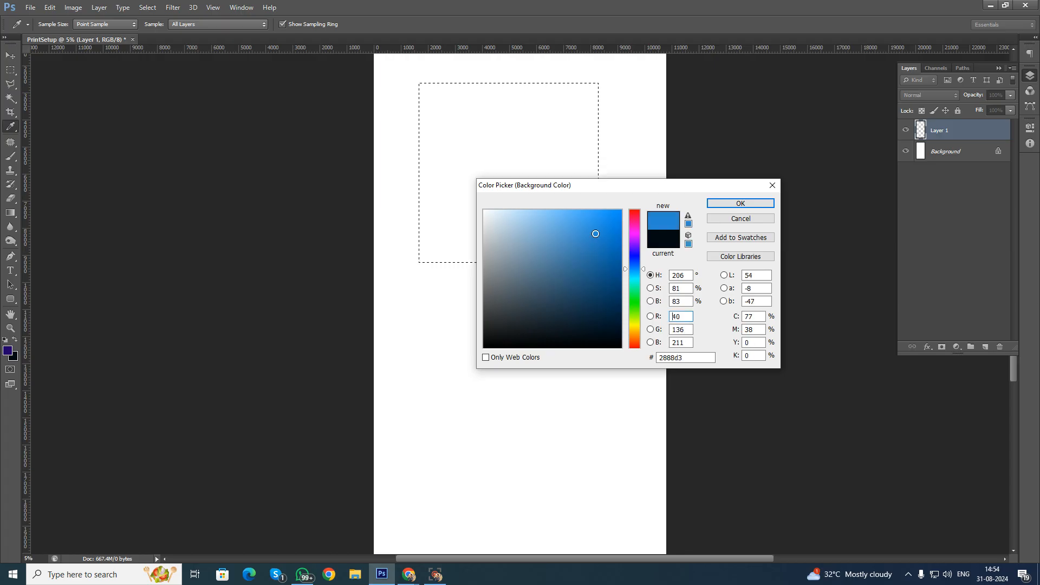
click(720, 203)
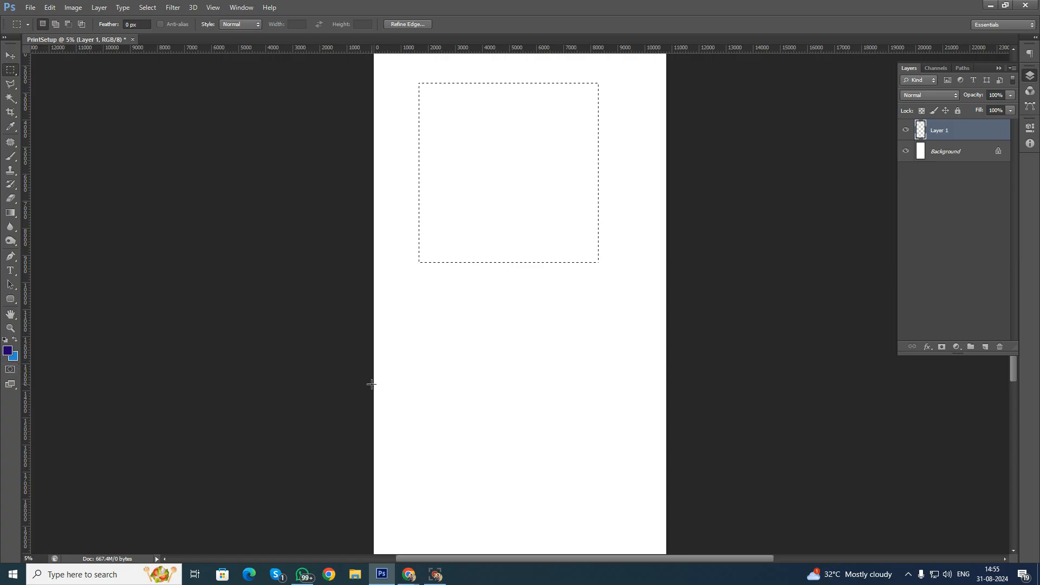
Set the foreground color to bright red #e41313.
click(9, 354)
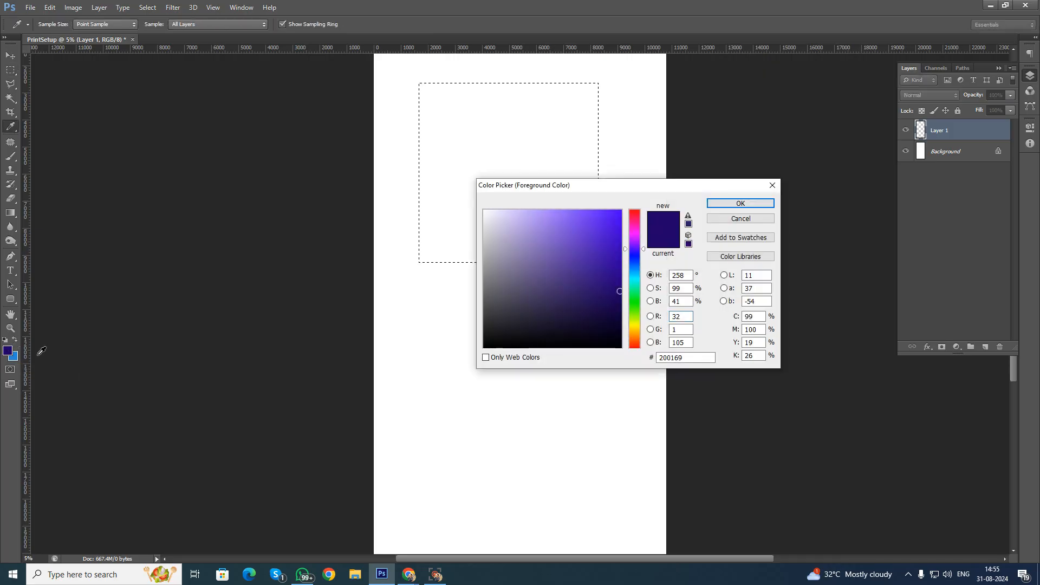
click(636, 236)
click(635, 235)
drag(634, 336, 638, 357)
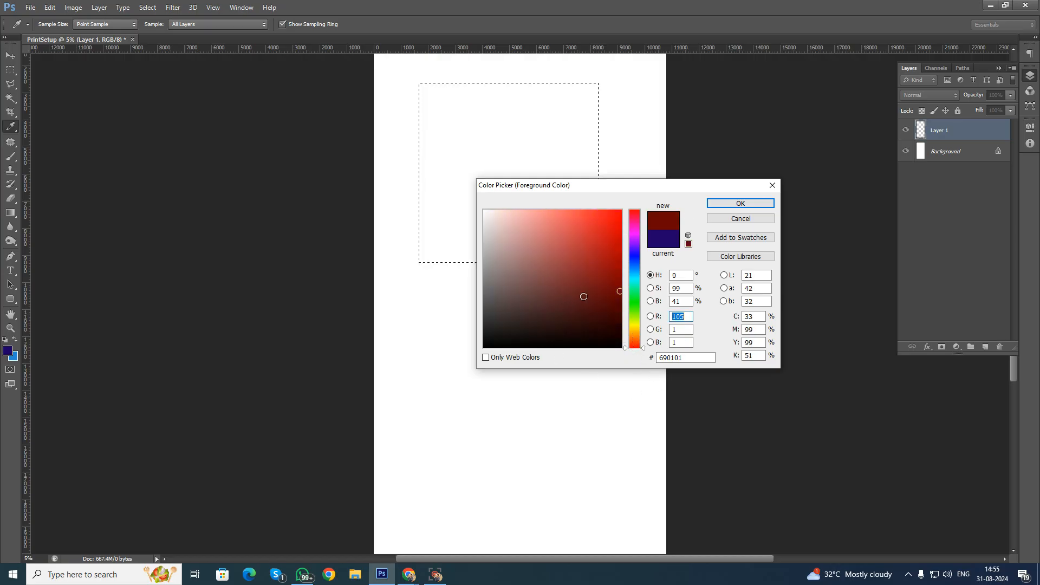
drag(610, 247, 629, 161)
mouse_move(617, 221)
mouse_down()
mouse_move(576, 237)
mouse_move(610, 224)
mouse_up()
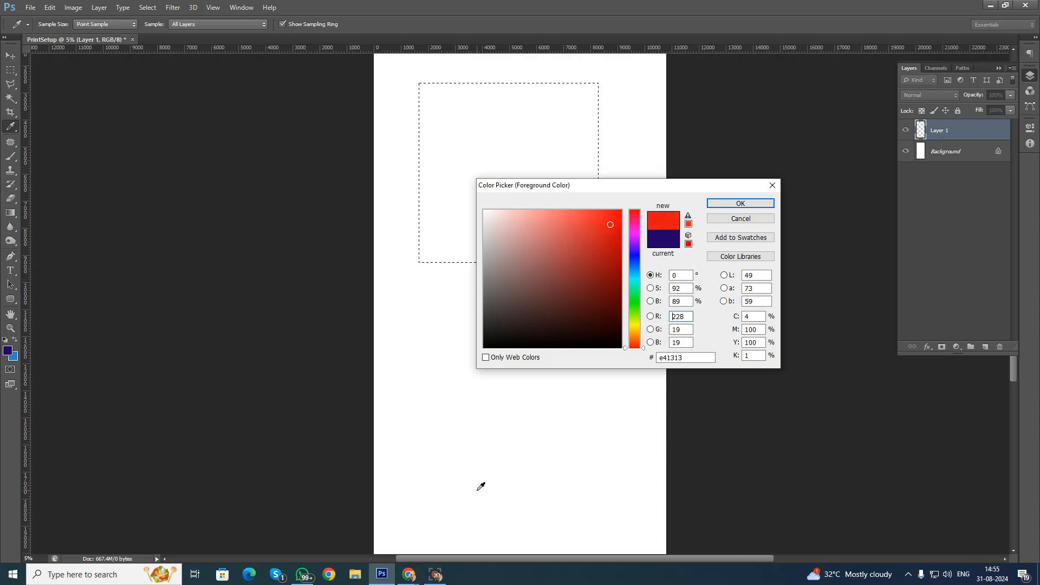
click(747, 203)
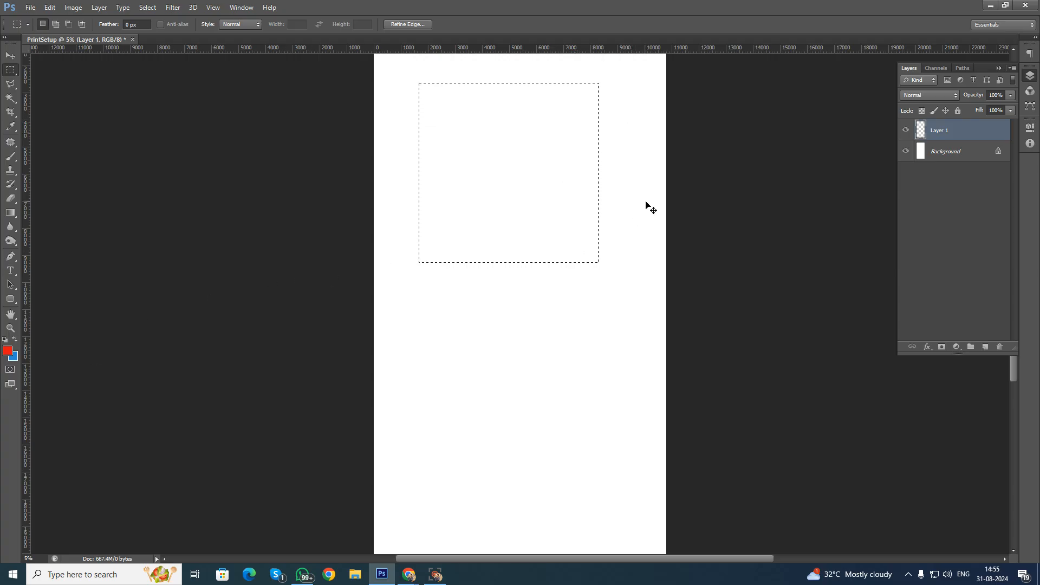
Fill the square selection on Layer 1 with the blue background color and refill it with the red foreground color.
key(ctrl+BackSpace)
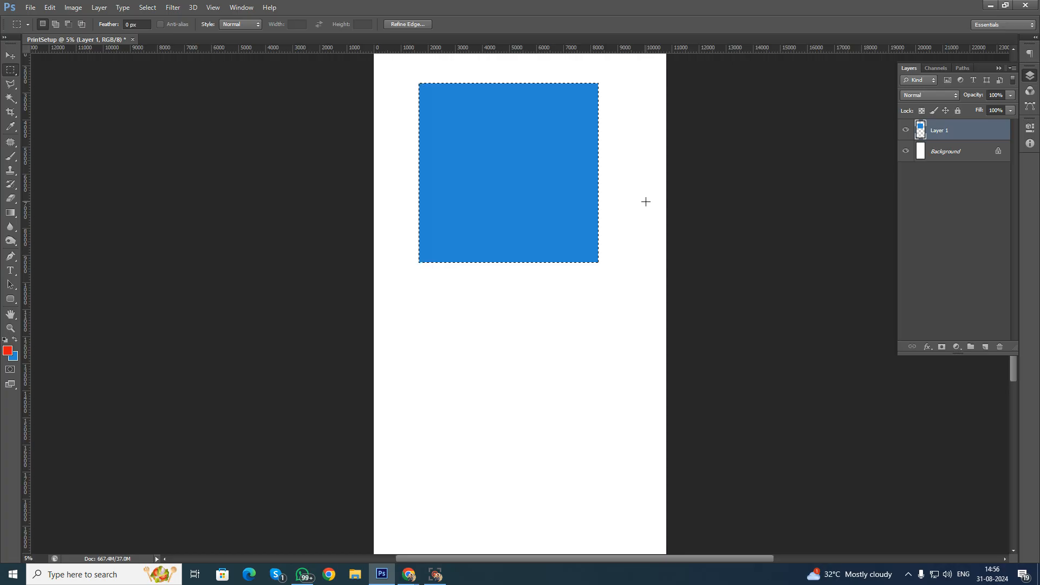
key(alt)
key(alt+BackSpace)
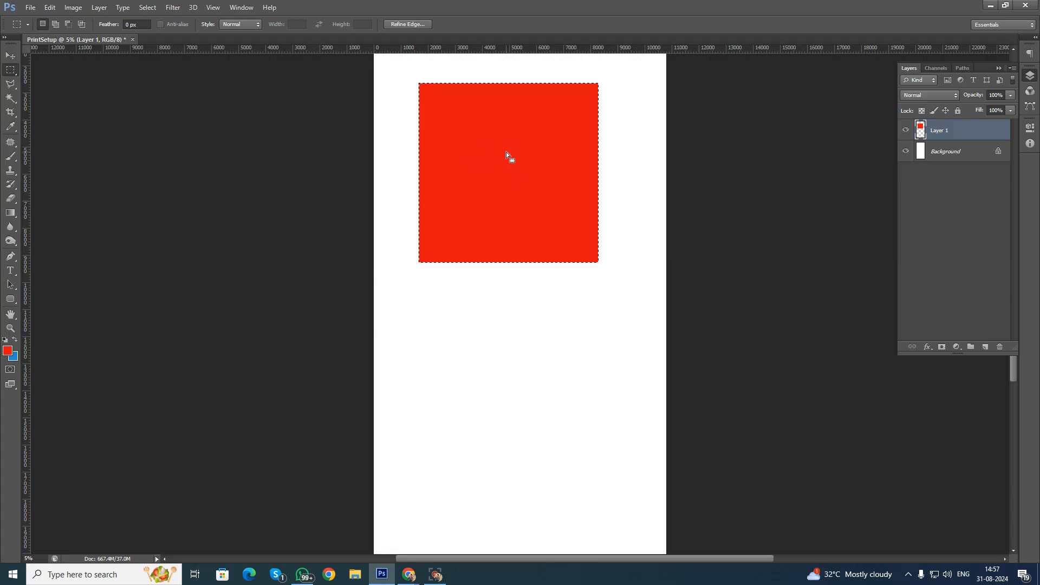
Move the selection outline below the red square, fill it with the blue background color and deselect.
drag(504, 144, 504, 343)
key(ctrl+BackSpace)
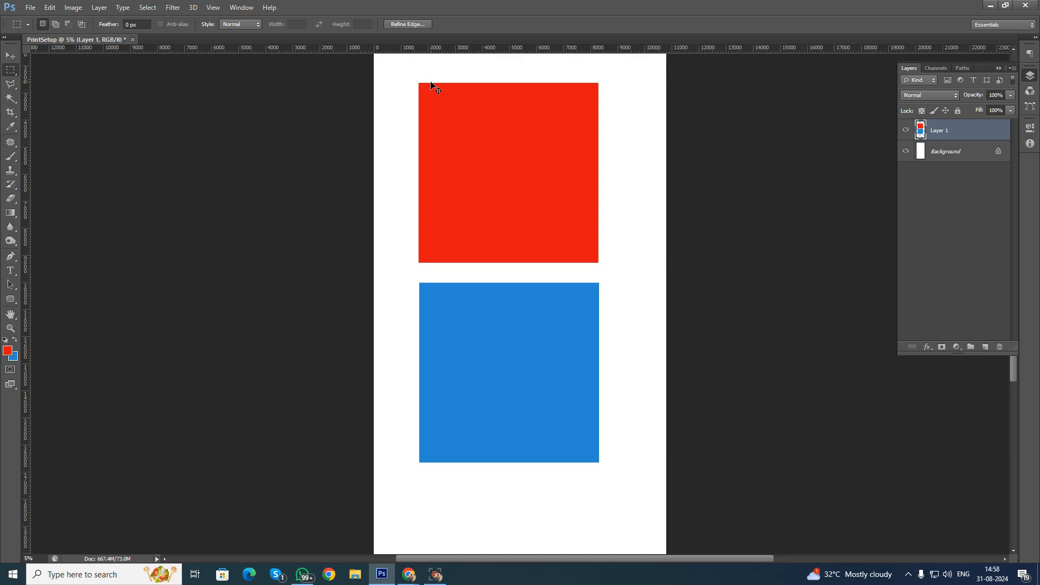
click(430, 82)
key(ctrl+z)
key(ctrl+d)
Move Layer 1's red and blue squares around together with the Move tool, leaving them slightly lower on the canvas.
click(11, 56)
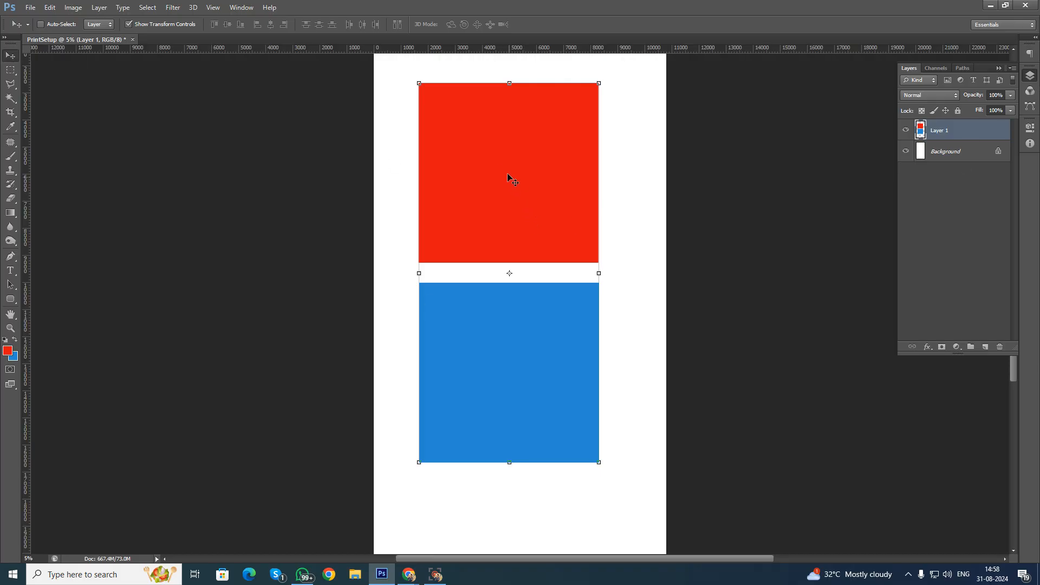
drag(511, 179, 564, 225)
drag(599, 260, 526, 200)
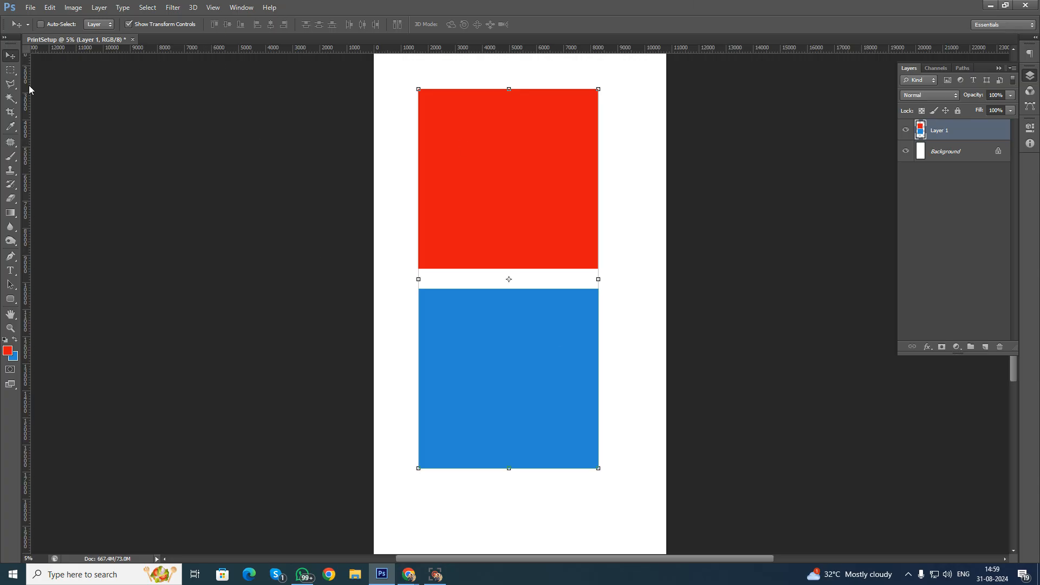
Select only the red square with a rectangular marquee and shift it slightly up and to the right of its original place.
click(11, 71)
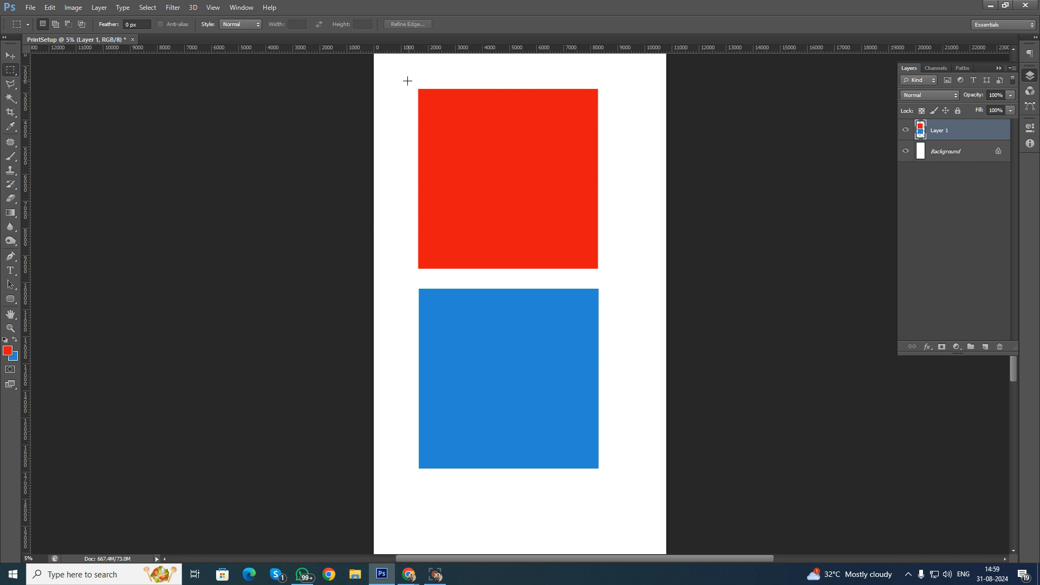
drag(407, 81, 613, 281)
key(v)
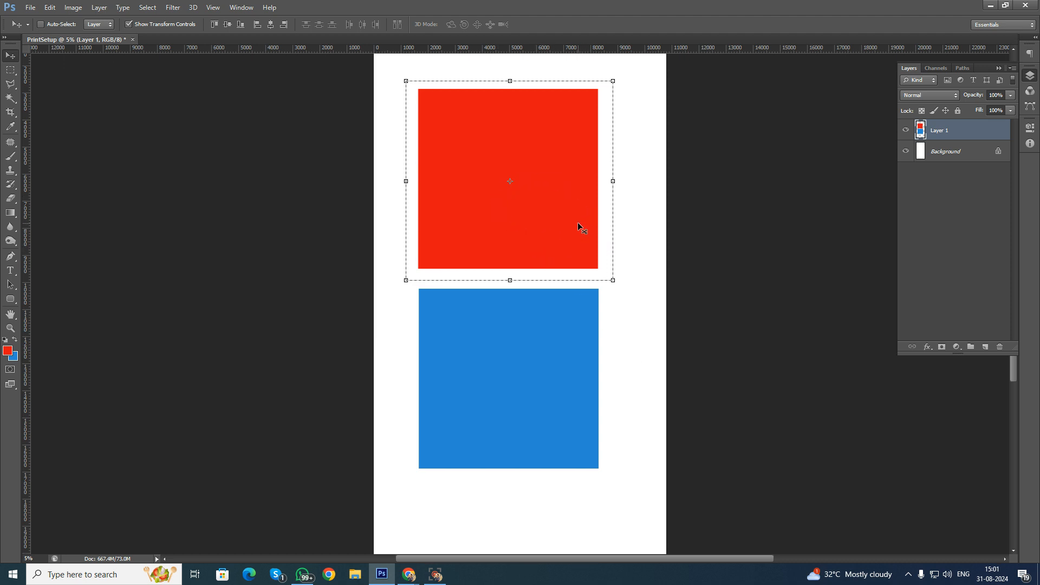
mouse_move(546, 229)
mouse_down()
mouse_move(590, 214)
mouse_move(537, 226)
mouse_up()
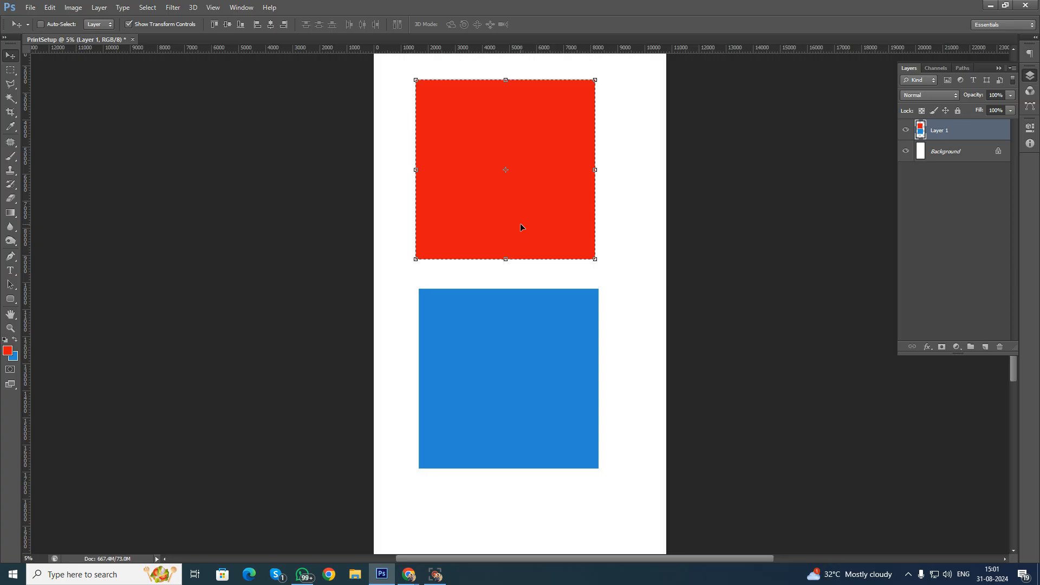
drag(479, 216, 500, 220)
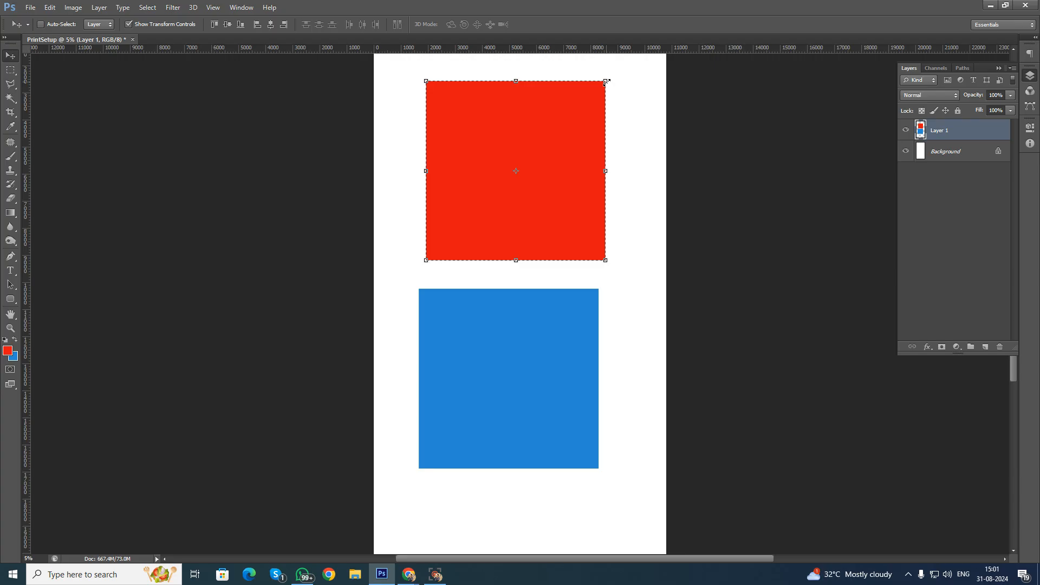
Scale the red square proportionally to 61.90%, center it roughly above the blue square, apply the transform and deselect.
drag(606, 81, 552, 208)
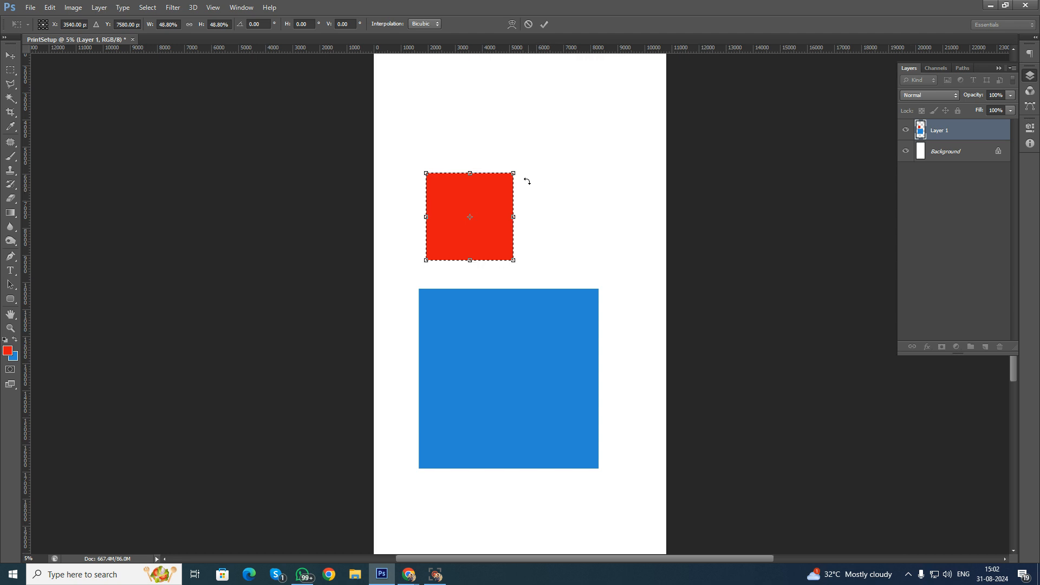
drag(514, 174, 628, 163)
key(ctrl+z)
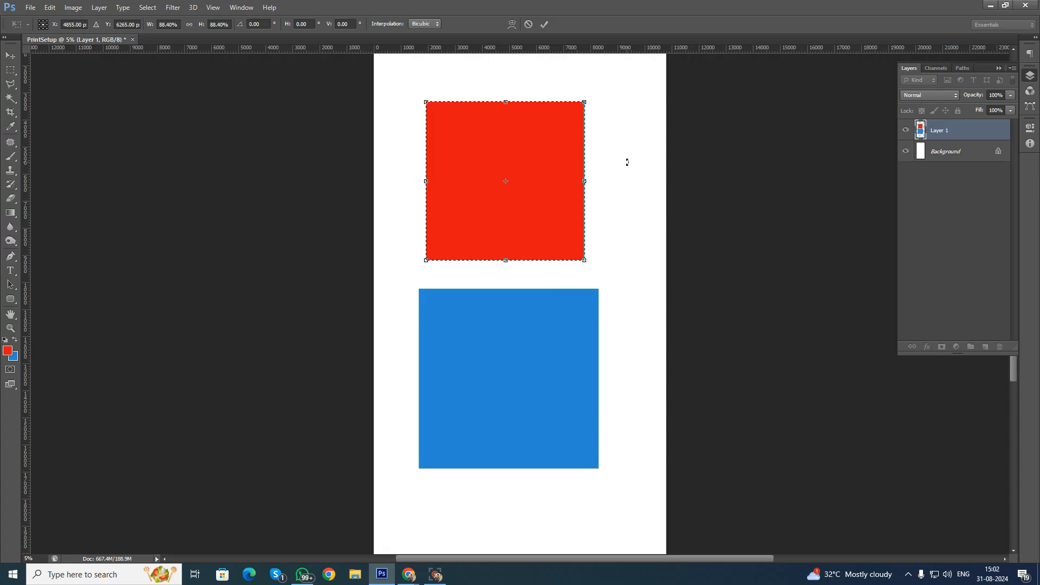
drag(557, 221, 488, 213)
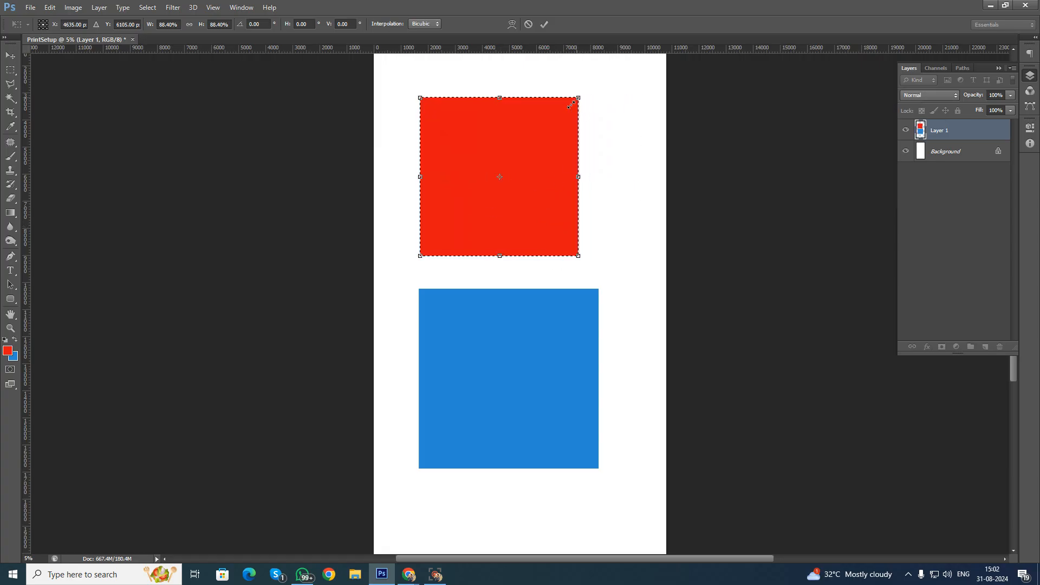
drag(577, 99, 531, 145)
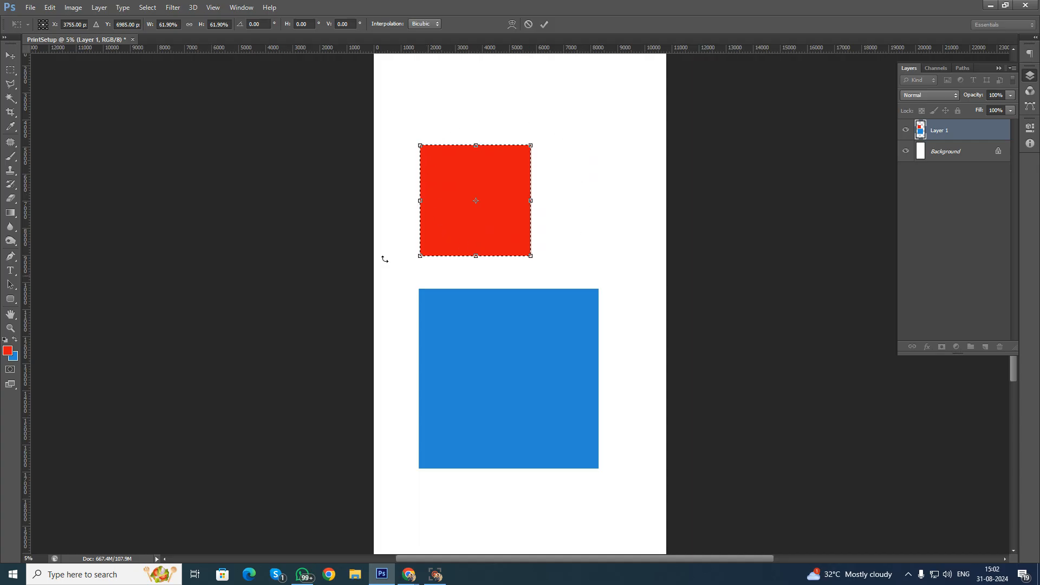
drag(472, 183, 515, 165)
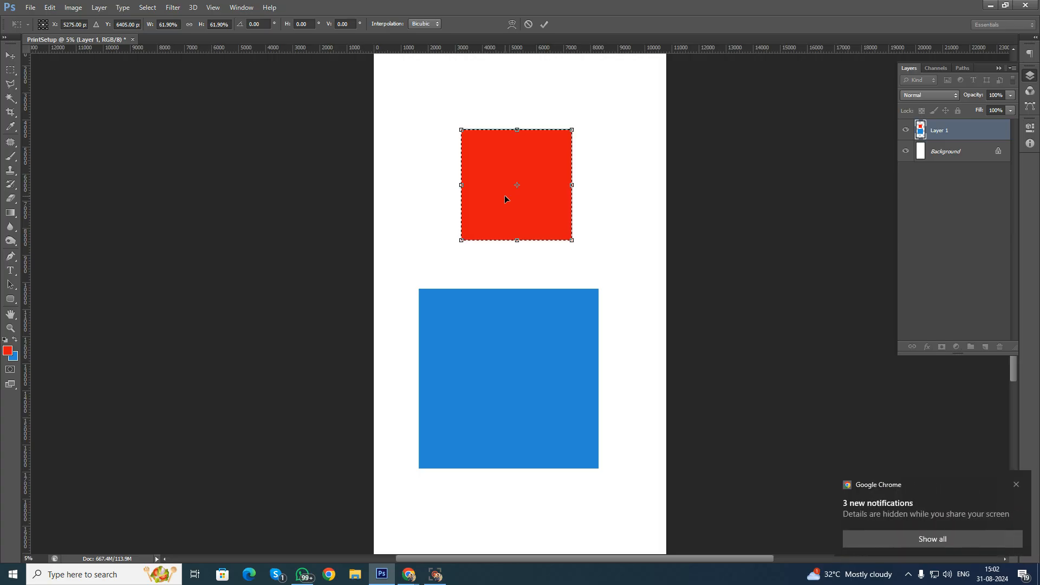
key(Return)
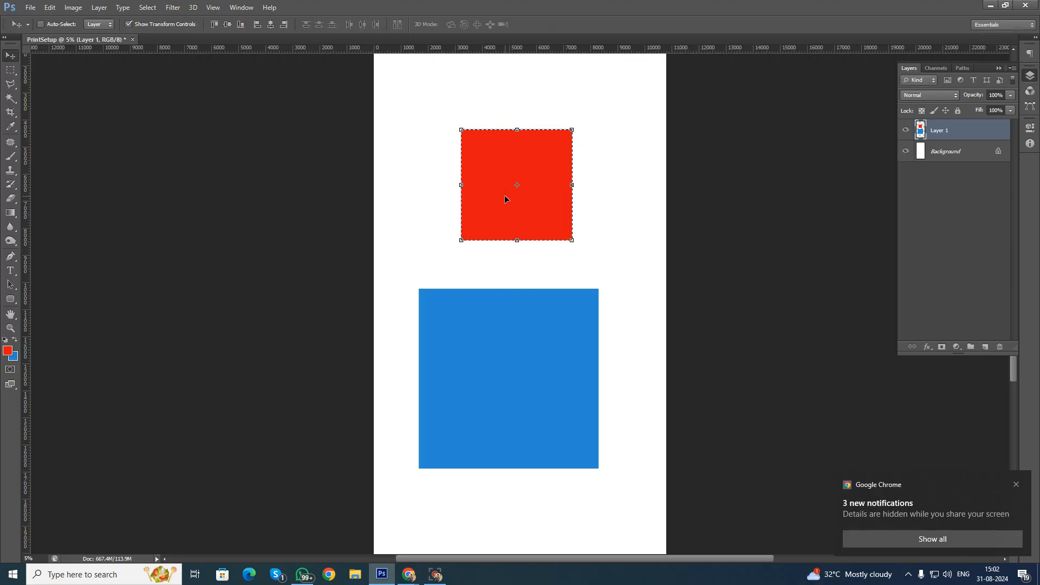
key(ctrl+d)
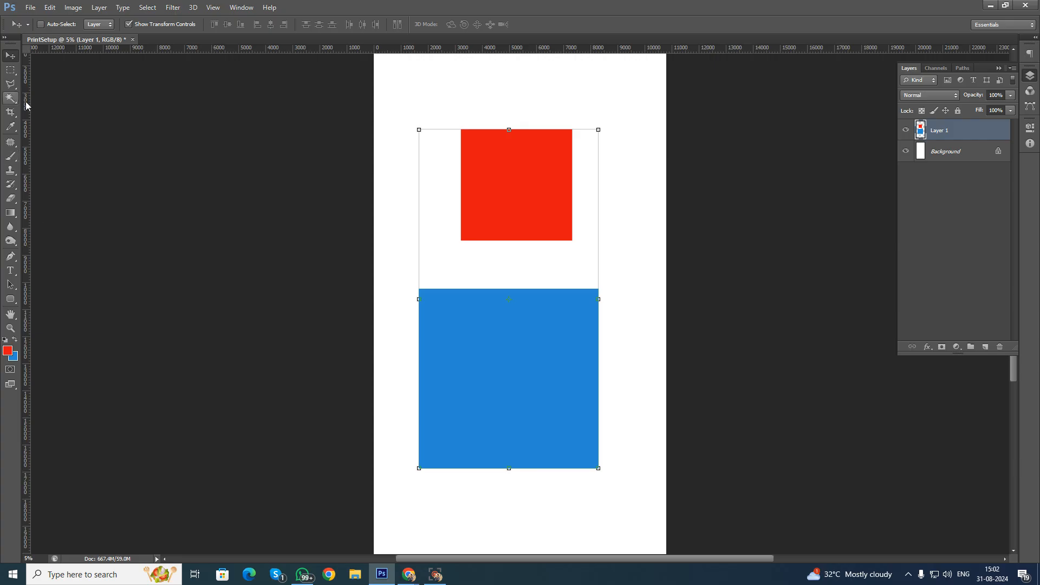
Select a square about 2400 pixels wide inside the blue square and move that piece to the canvas's upper-left corner area.
click(9, 70)
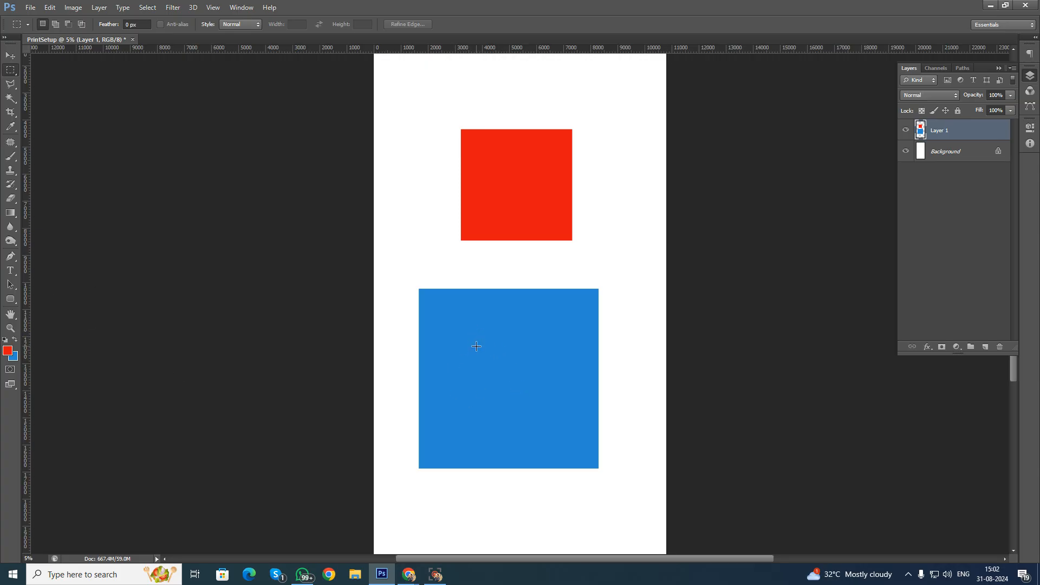
drag(462, 326, 533, 406)
click(512, 384)
drag(476, 335, 540, 399)
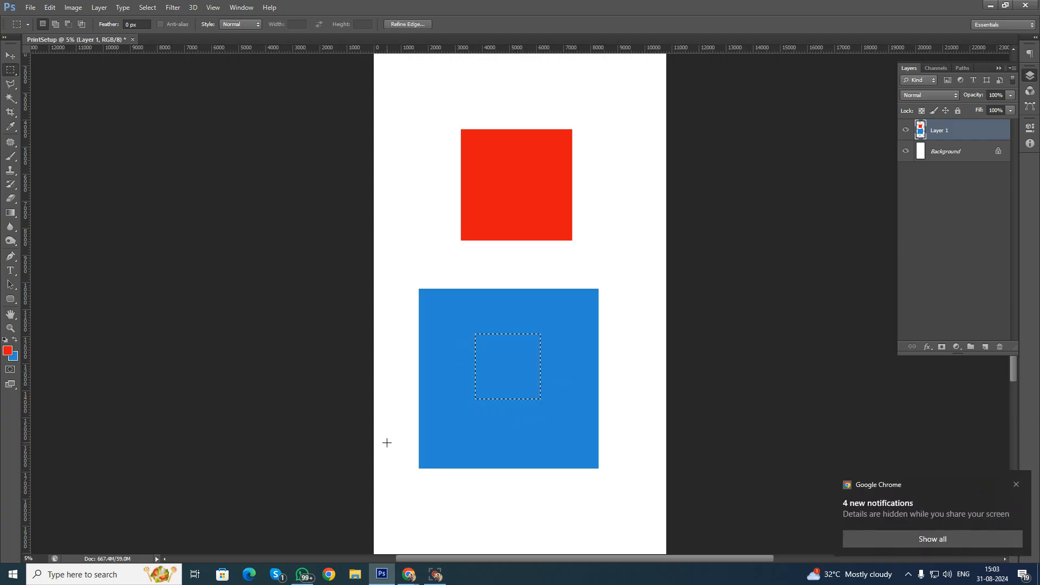
key(v)
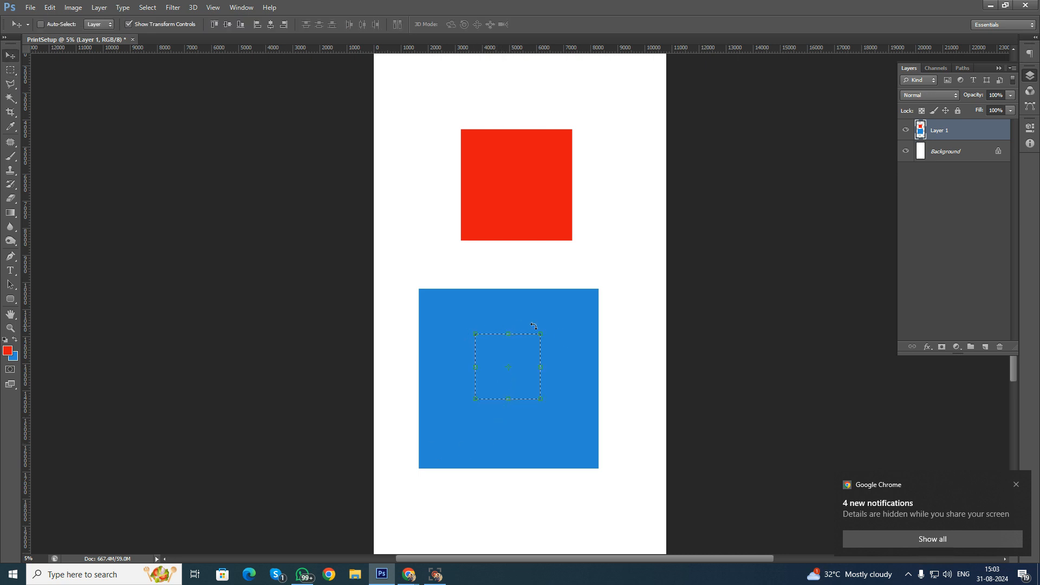
drag(529, 380, 438, 131)
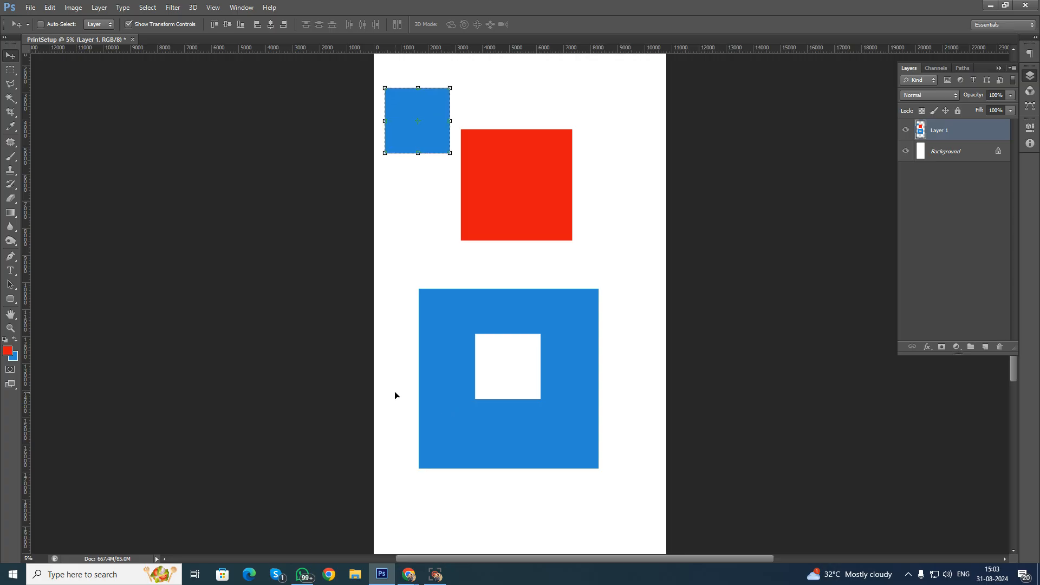
key(ctrl+s)
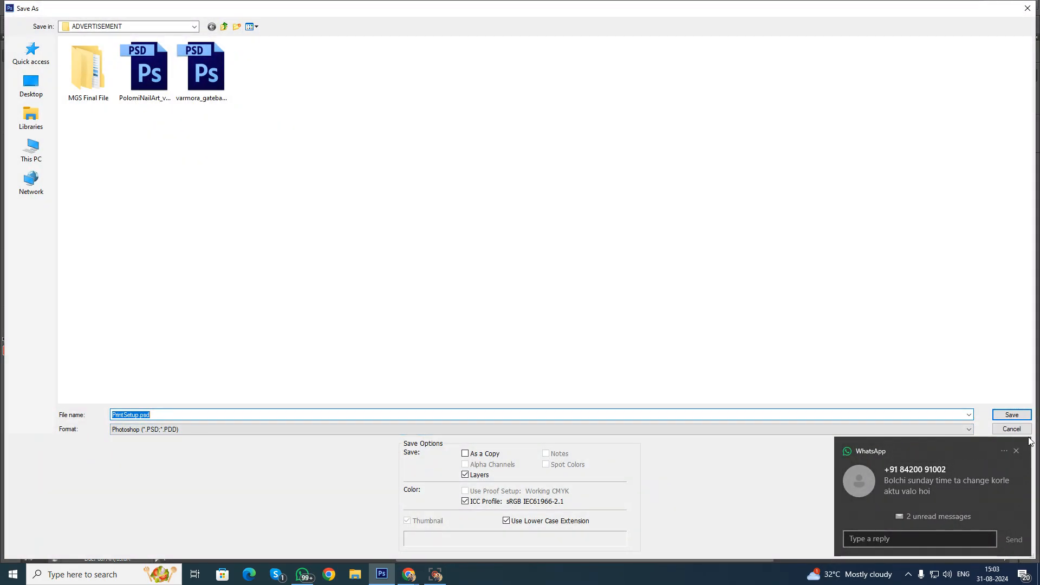
click(1016, 432)
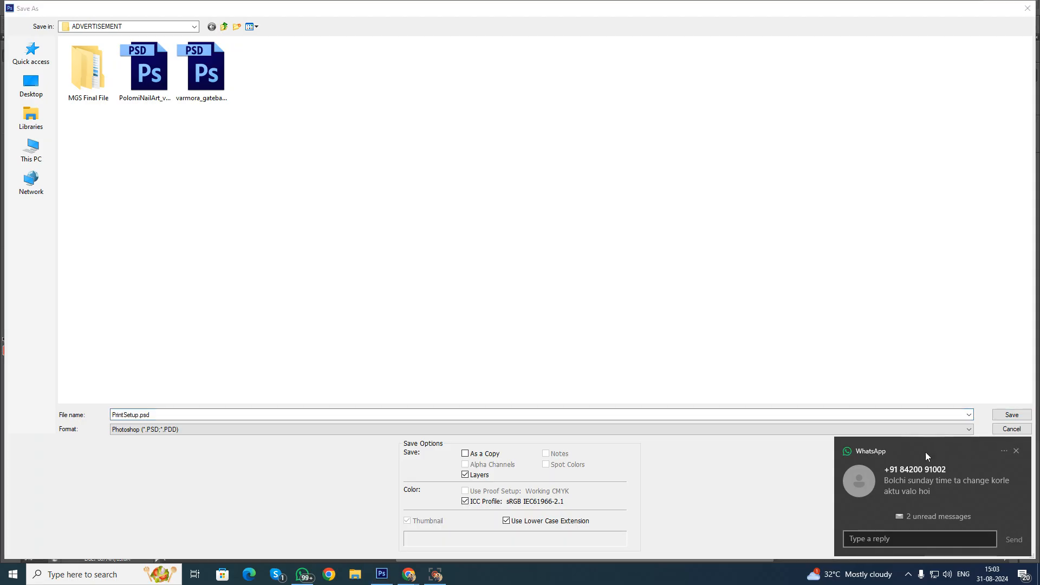
click(1016, 450)
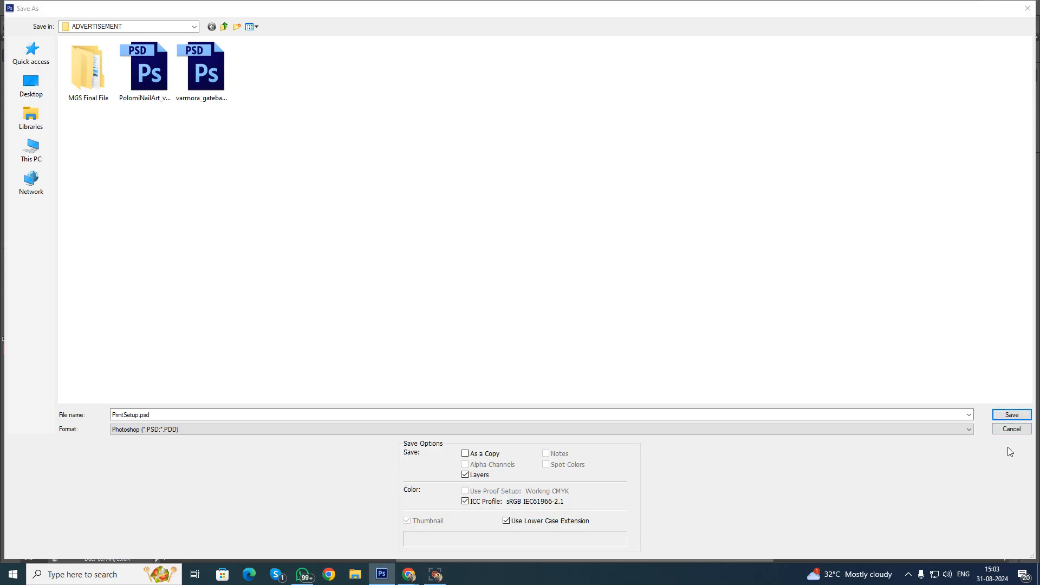
click(1013, 428)
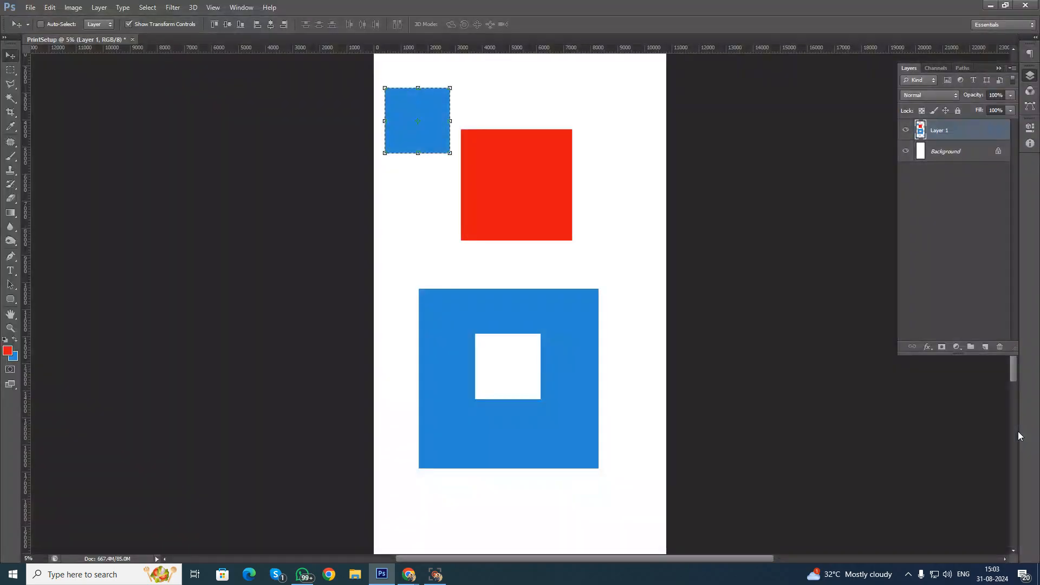
click(435, 574)
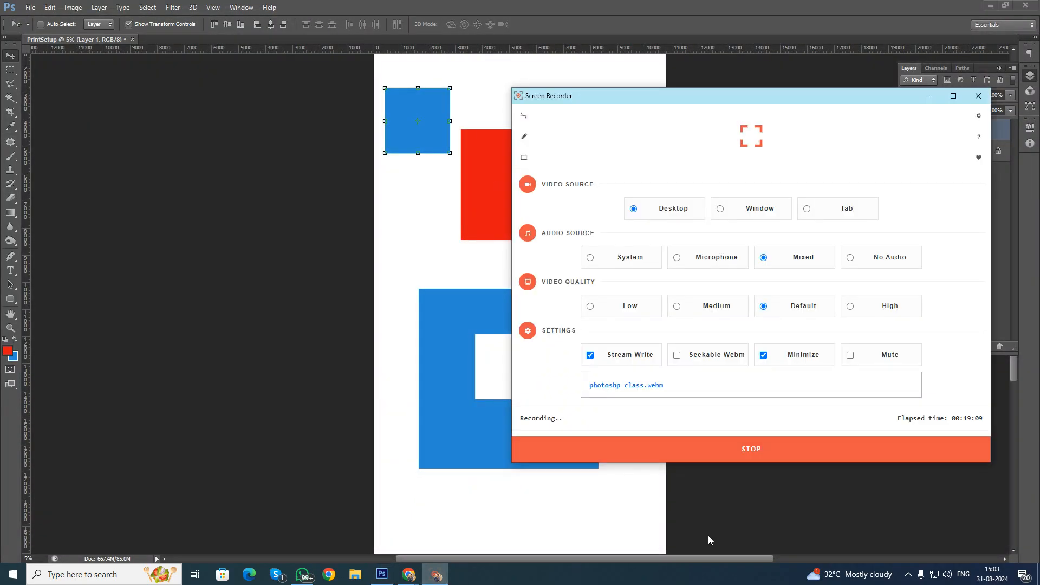